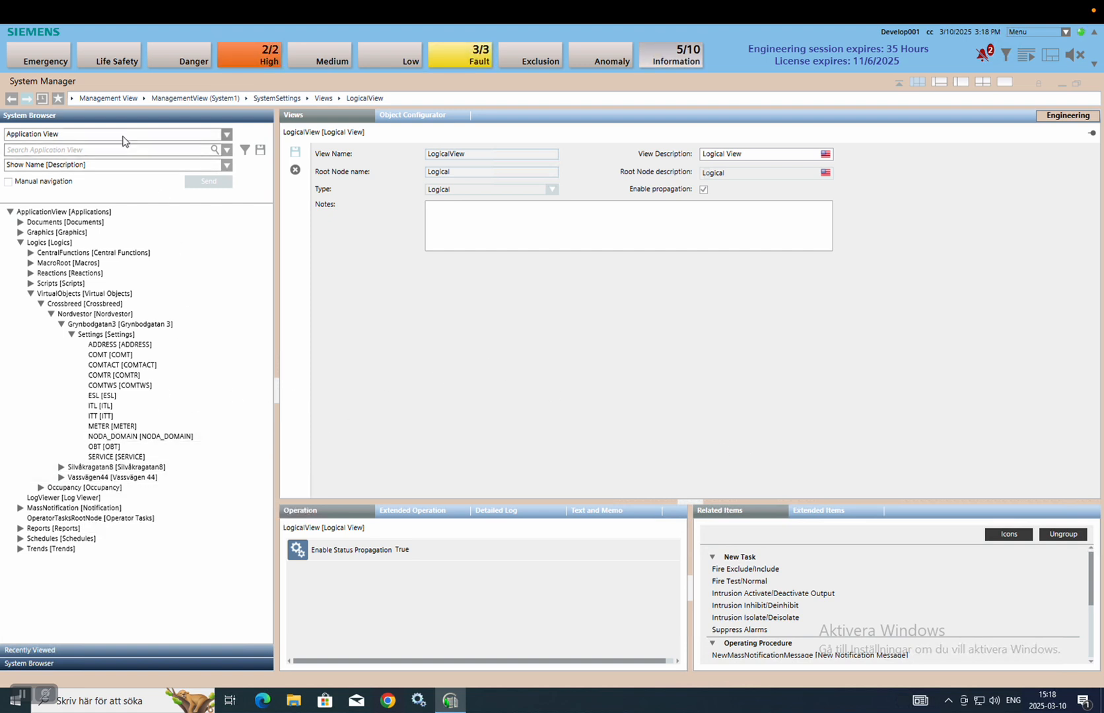
Switch the System Browser from Application View to Management View.
{"action": "left_click", "coordinate": [125, 135]}
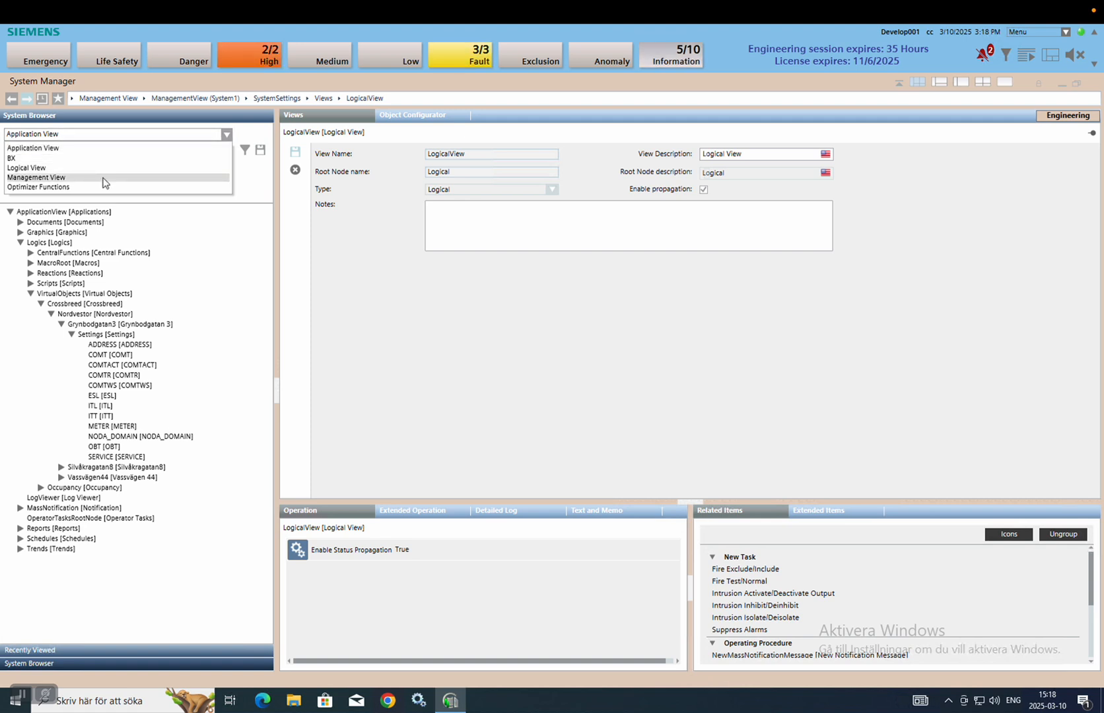
{"action": "left_click", "coordinate": [105, 176]}
Start a new view named Crossbreed with root node name 'locations'.
{"action": "left_click", "coordinate": [65, 385]}
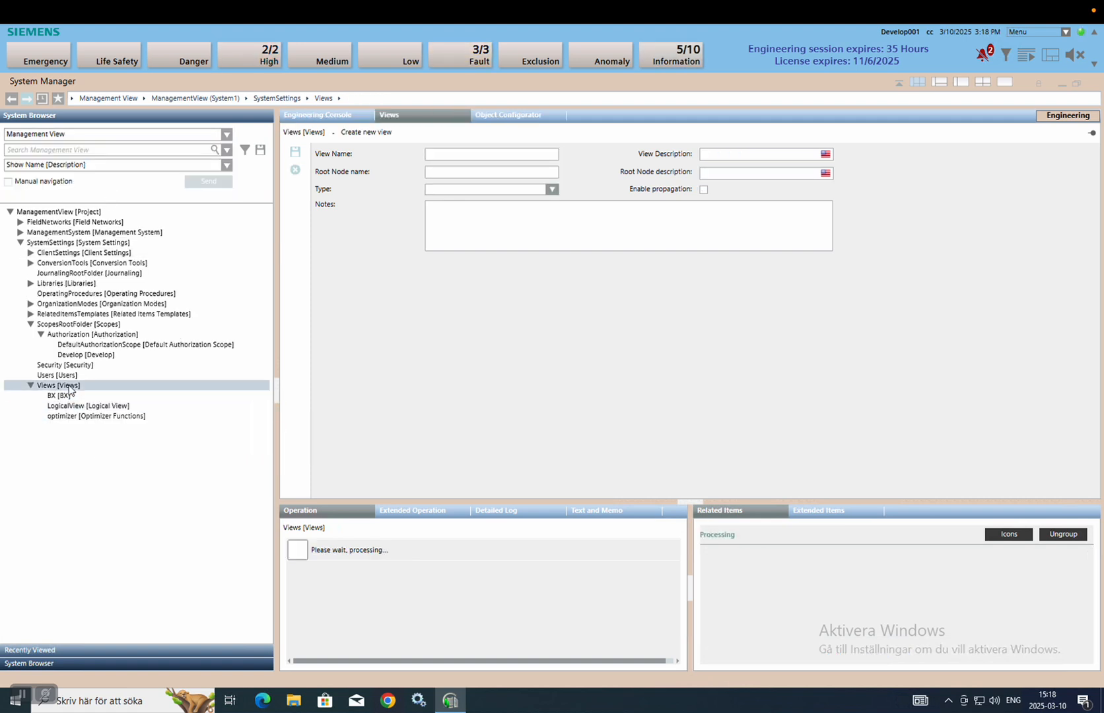
{"action": "left_click", "coordinate": [467, 154]}
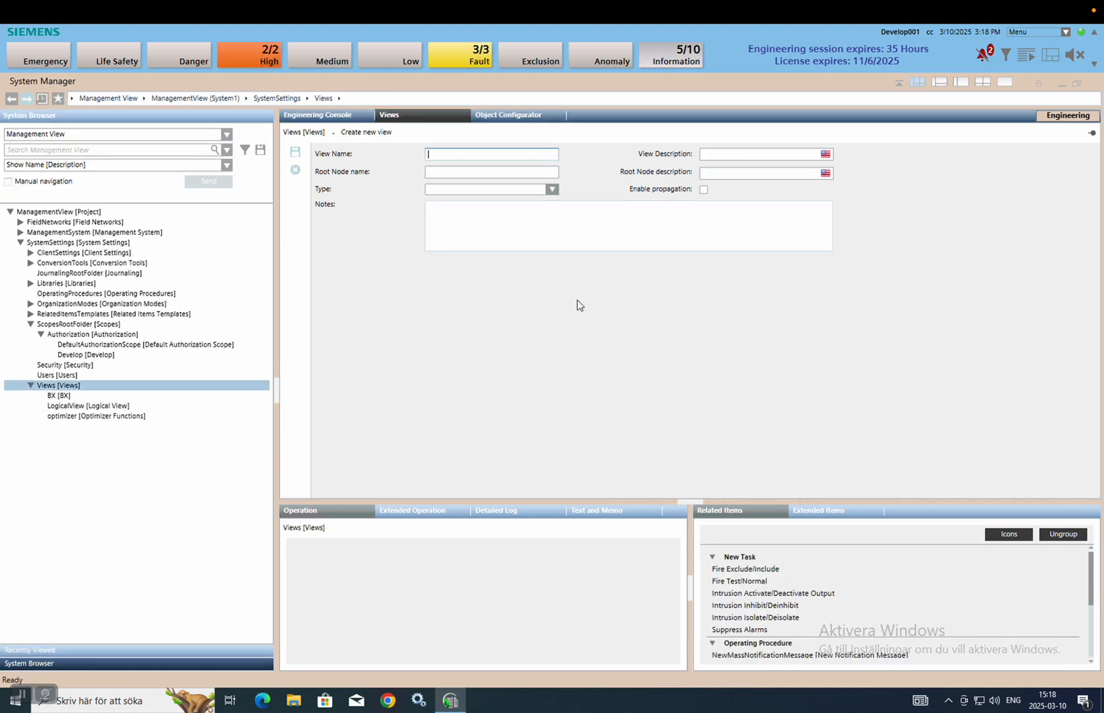
{"action": "key", "text": "alt+shift"}
{"action": "type", "text": "Cro"}
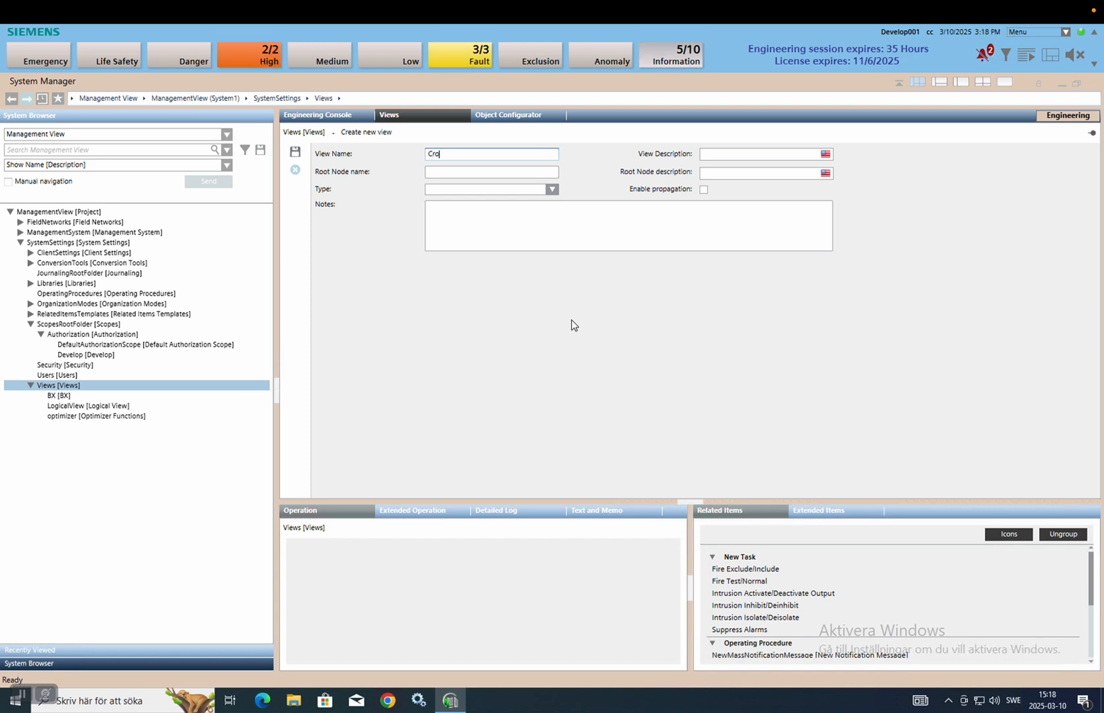
{"action": "type", "text": "ssbreed"}
{"action": "key", "text": "Tab"}
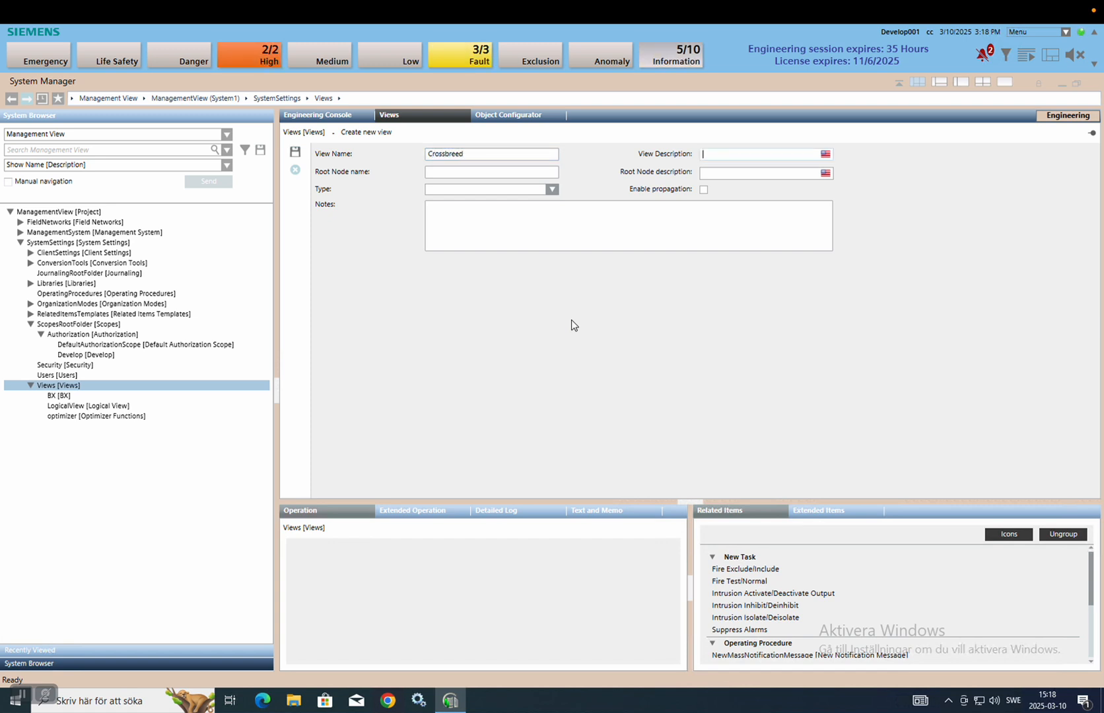
{"action": "type", "text": "Crossbreed"}
{"action": "key", "text": "Tab"}
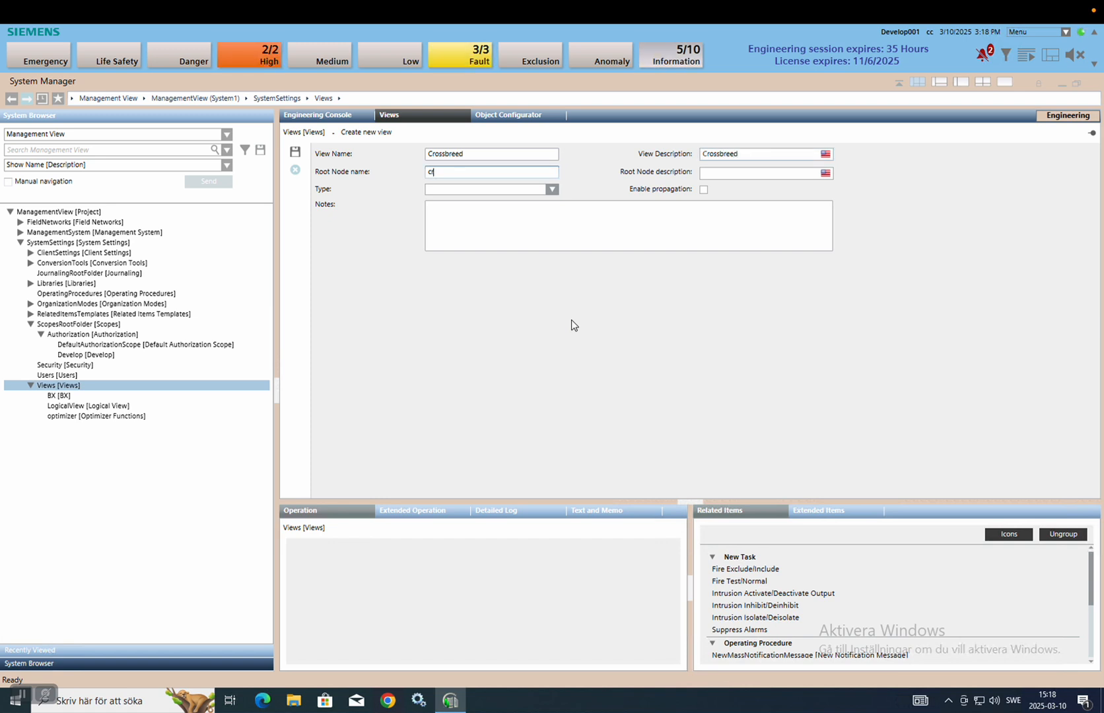
{"action": "type", "text": "crossbre"}
{"action": "key", "text": "BackSpace"}
{"action": "key", "text": "BackSpace"}
{"action": "key", "text": "BackSpace"}
{"action": "key", "text": "BackSpace"}
{"action": "key", "text": "BackSpace"}
{"action": "key", "text": "BackSpace"}
{"action": "key", "text": "BackSpace"}
{"action": "key", "text": "BackSpace"}
{"action": "key", "text": "BackSpace"}
{"action": "key", "text": "BackSpace"}
{"action": "type", "text": "locations"}
Give the root node description 'locations', make the view User-Defined, and save it.
{"action": "key", "text": "Tab"}
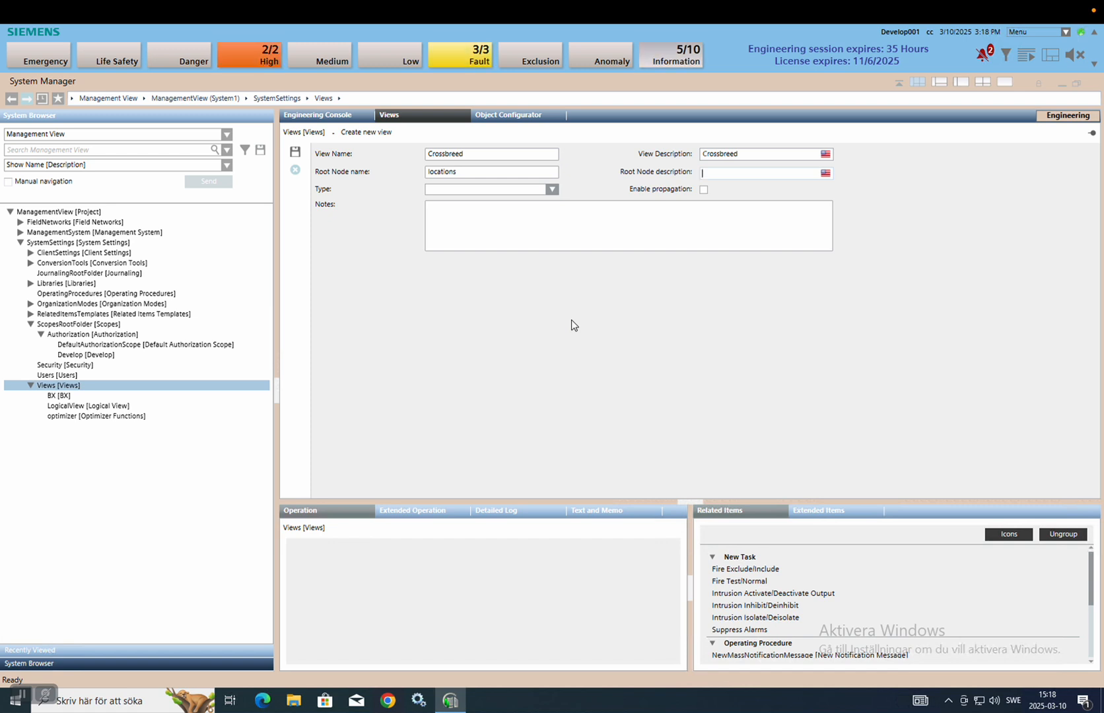
{"action": "type", "text": "tions"}
{"action": "left_click", "coordinate": [490, 189]}
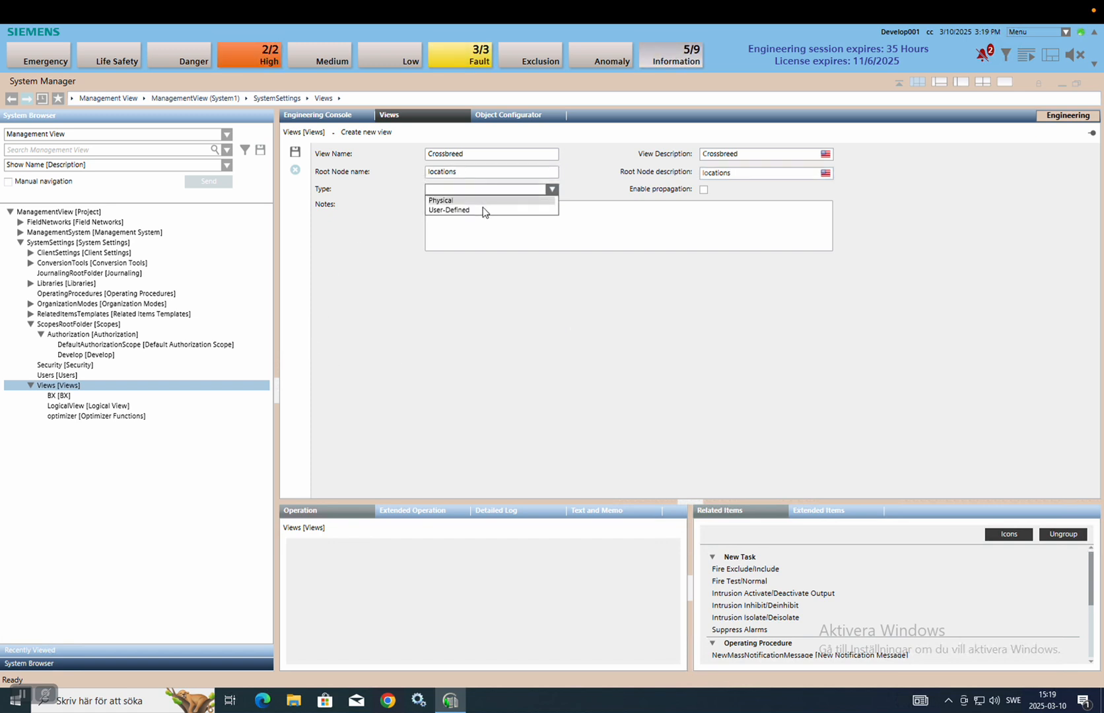
{"action": "left_click", "coordinate": [485, 212]}
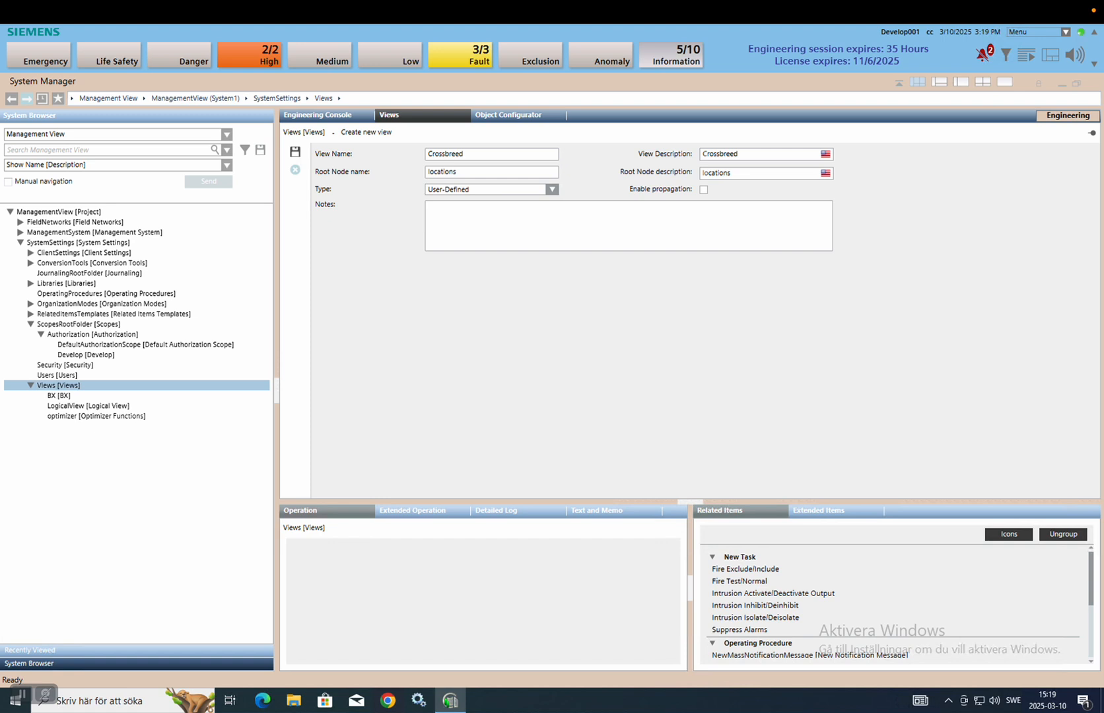
{"action": "left_click", "coordinate": [295, 151]}
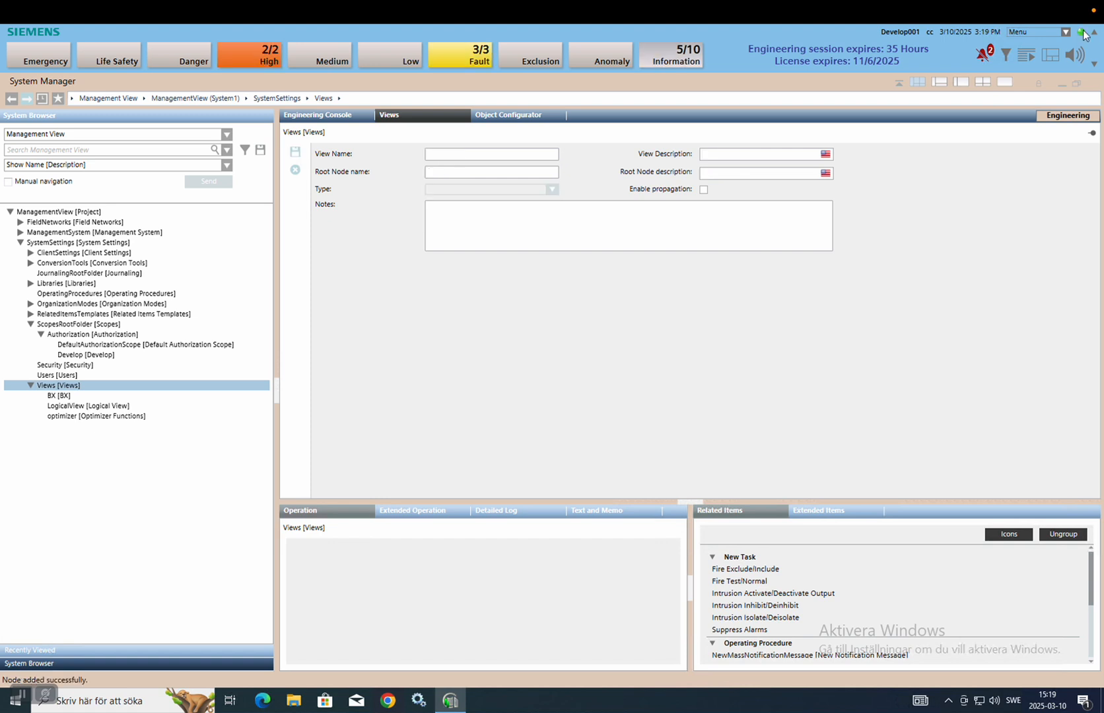
Check the Crossbreed view's locations node, then return to Management View and open Users.
{"action": "left_click", "coordinate": [66, 134]}
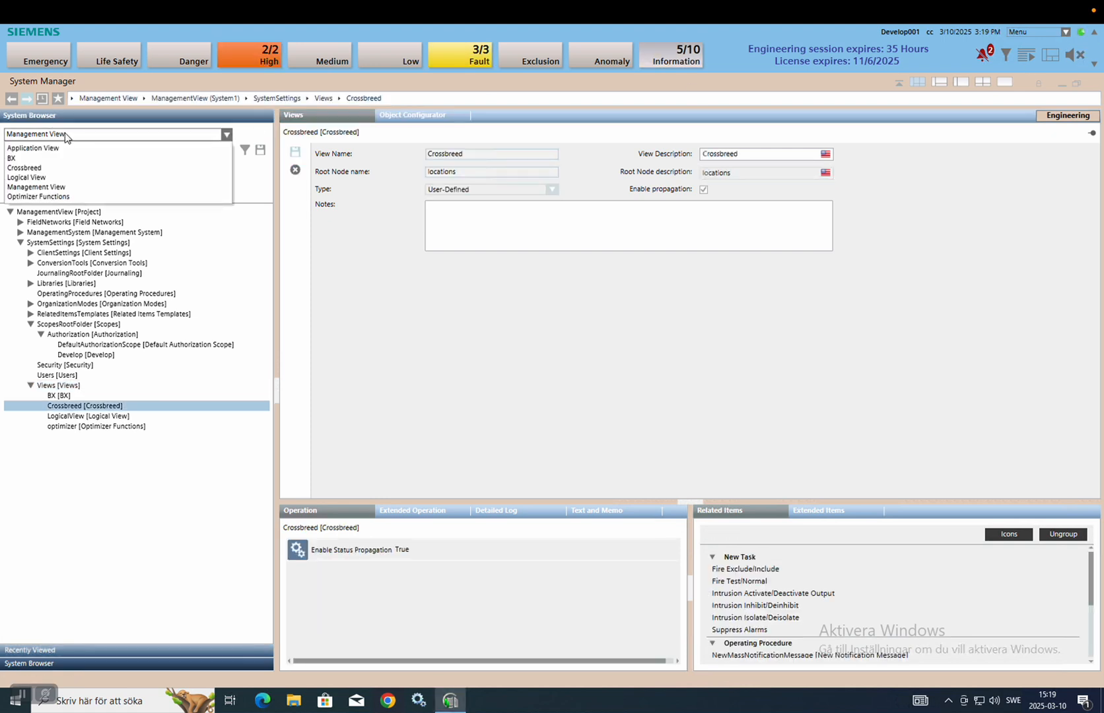
{"action": "left_click", "coordinate": [46, 167]}
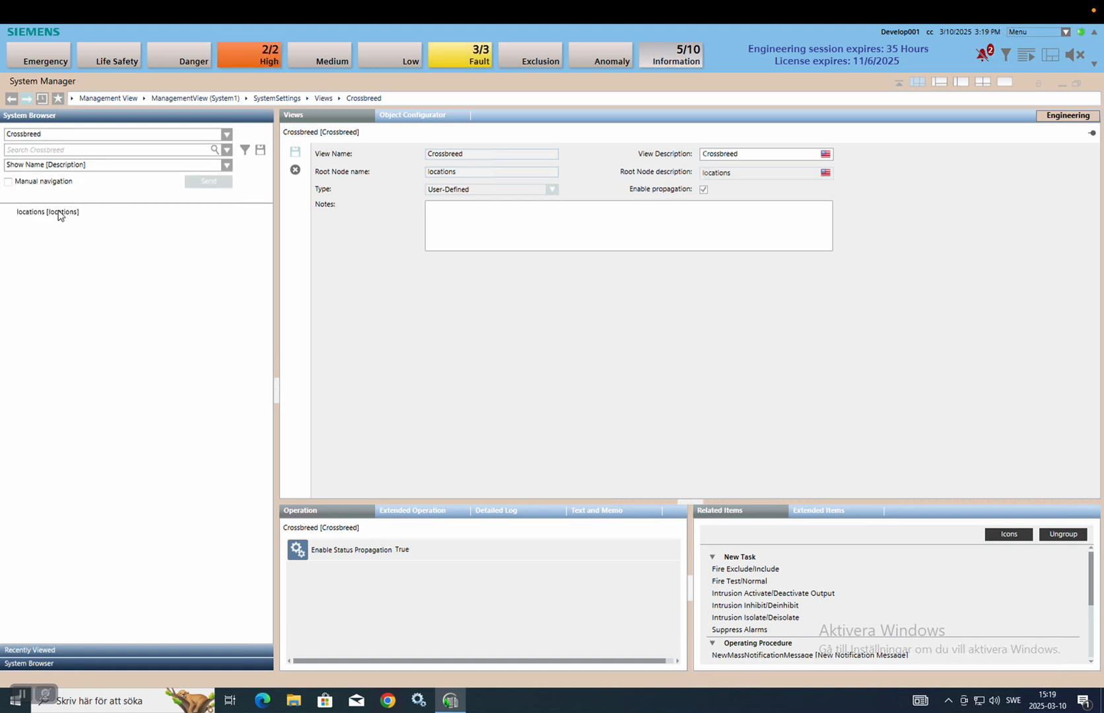
{"action": "left_click", "coordinate": [119, 134]}
{"action": "left_click", "coordinate": [93, 188]}
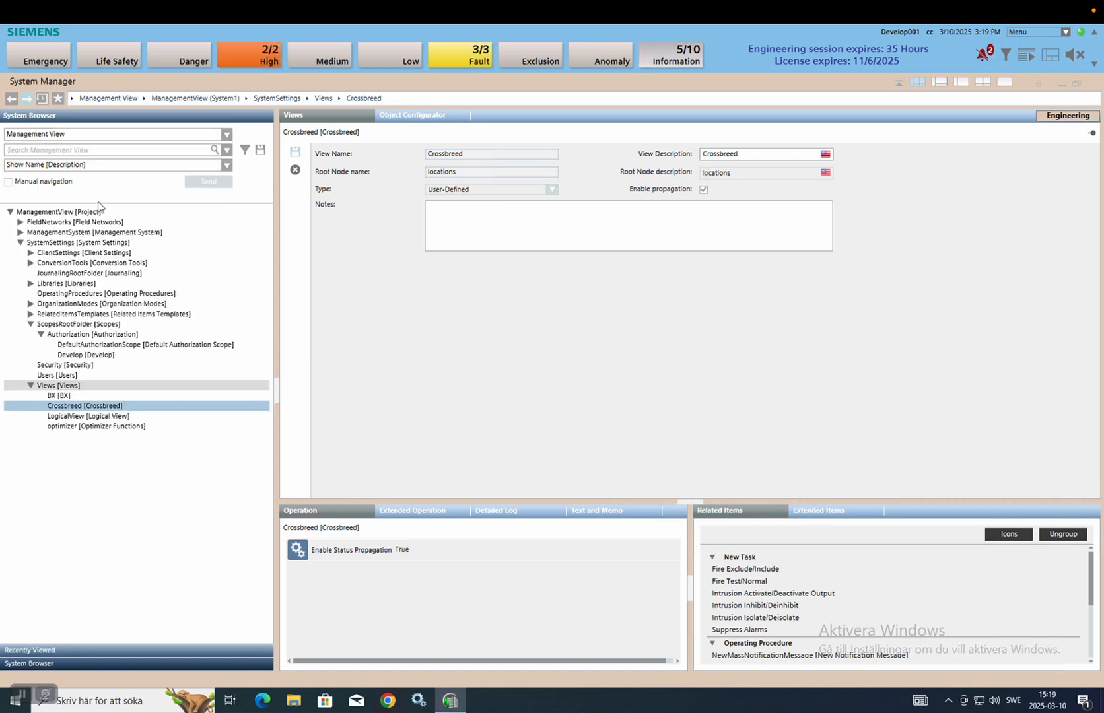
{"action": "left_click", "coordinate": [58, 375]}
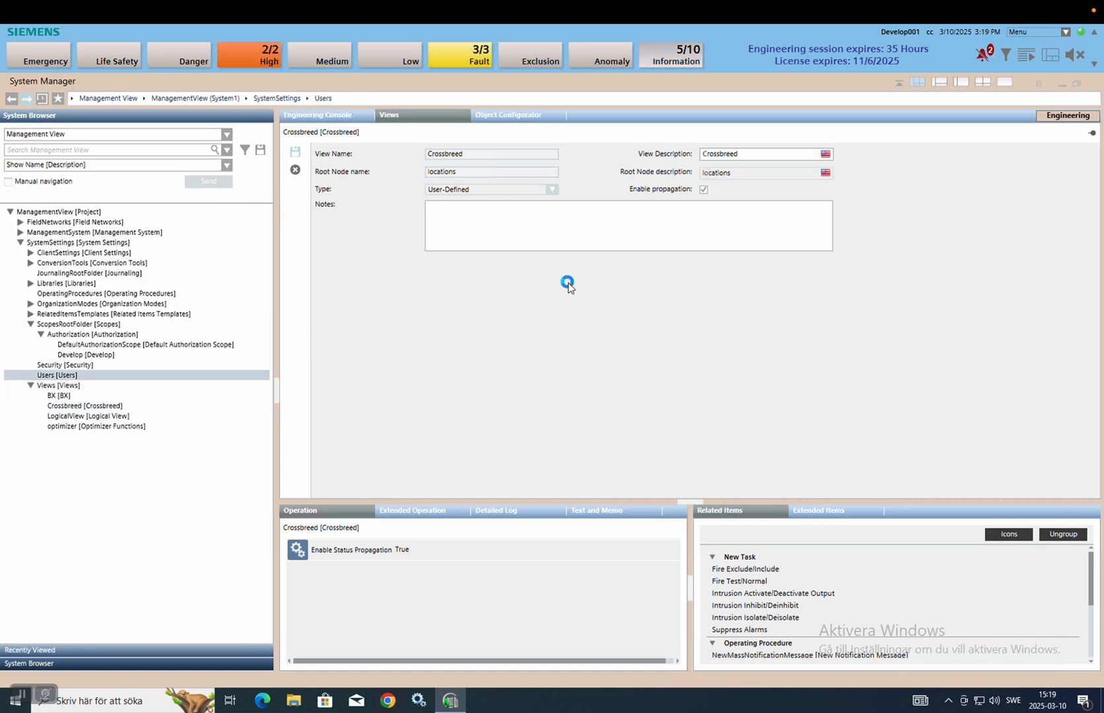
Create user cb with its password and save it with a comment.
{"action": "left_click", "coordinate": [403, 118]}
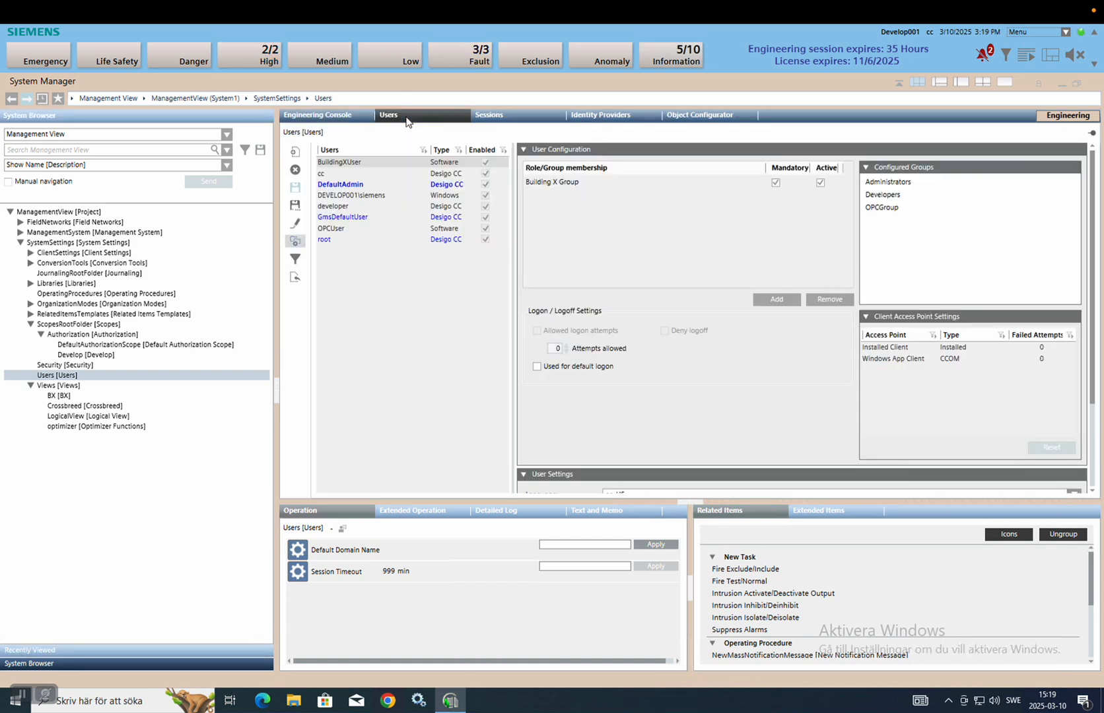
{"action": "left_click", "coordinate": [296, 155]}
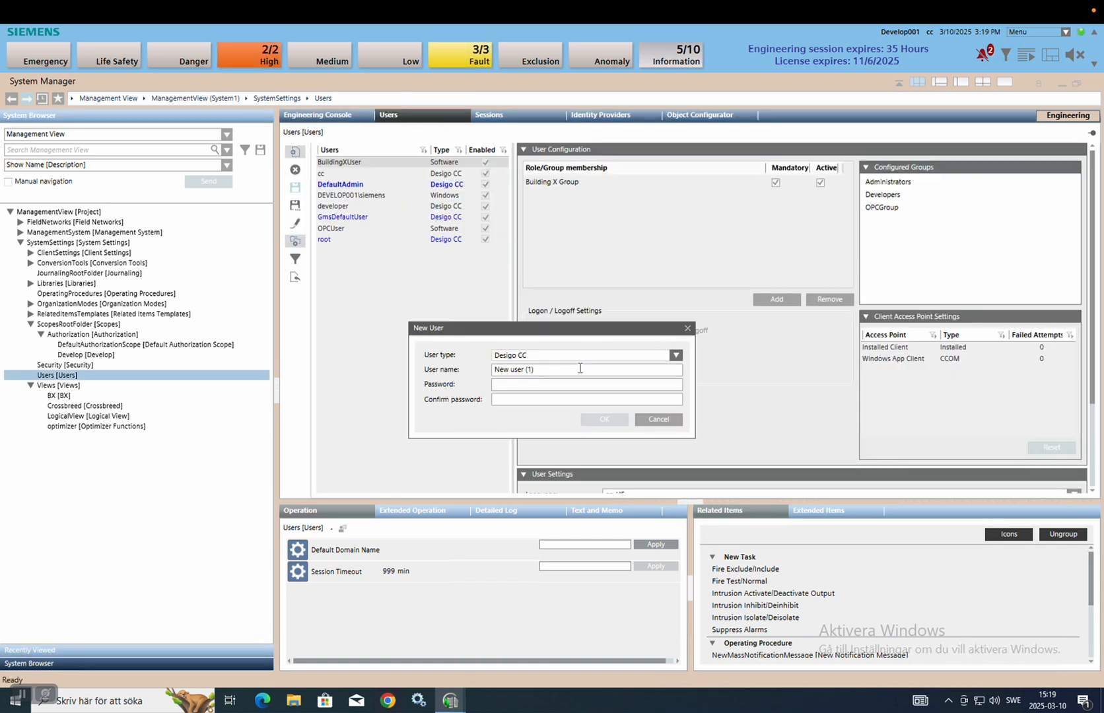
{"action": "key", "text": "ctrl+a"}
{"action": "type", "text": "cb"}
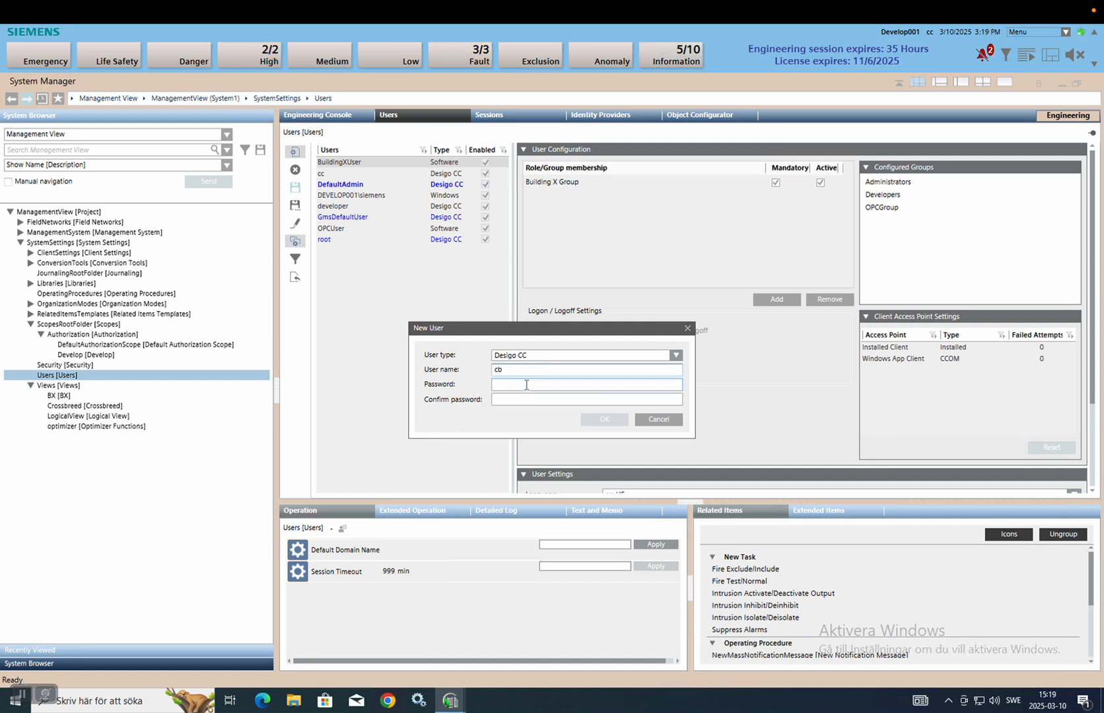
{"action": "key", "text": "Tab"}
{"action": "type", "text": "1"}
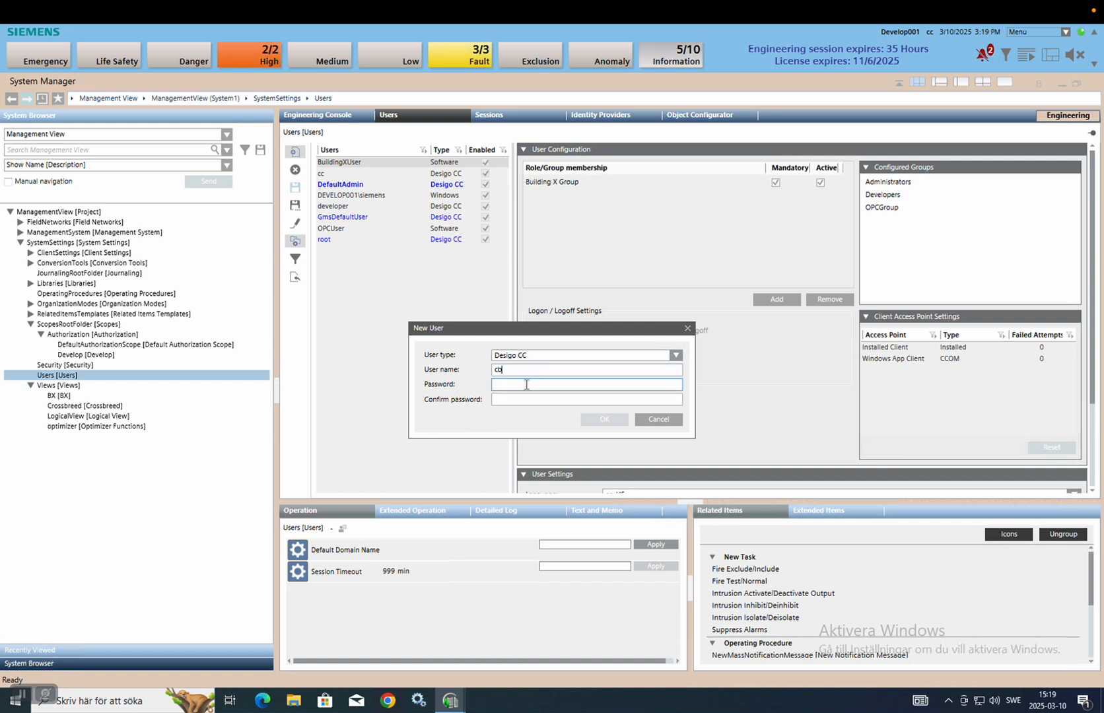
{"action": "type", "text": "***"}
{"action": "key", "text": "Tab"}
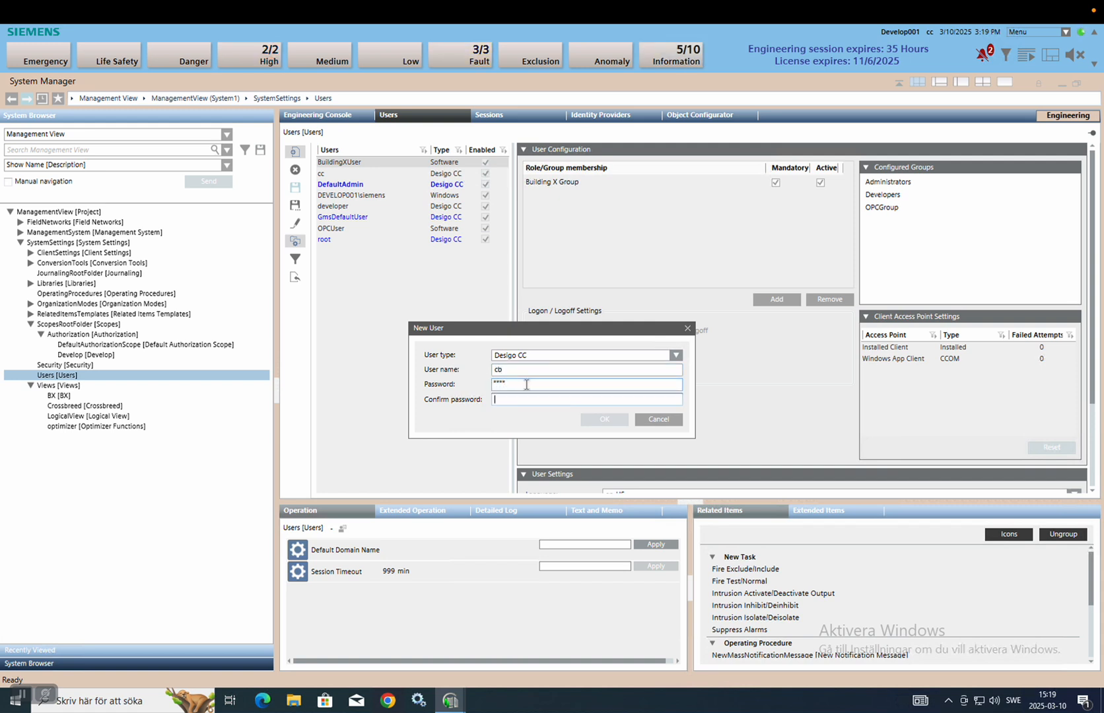
{"action": "type", "text": "1"}
{"action": "left_click", "coordinate": [604, 422]}
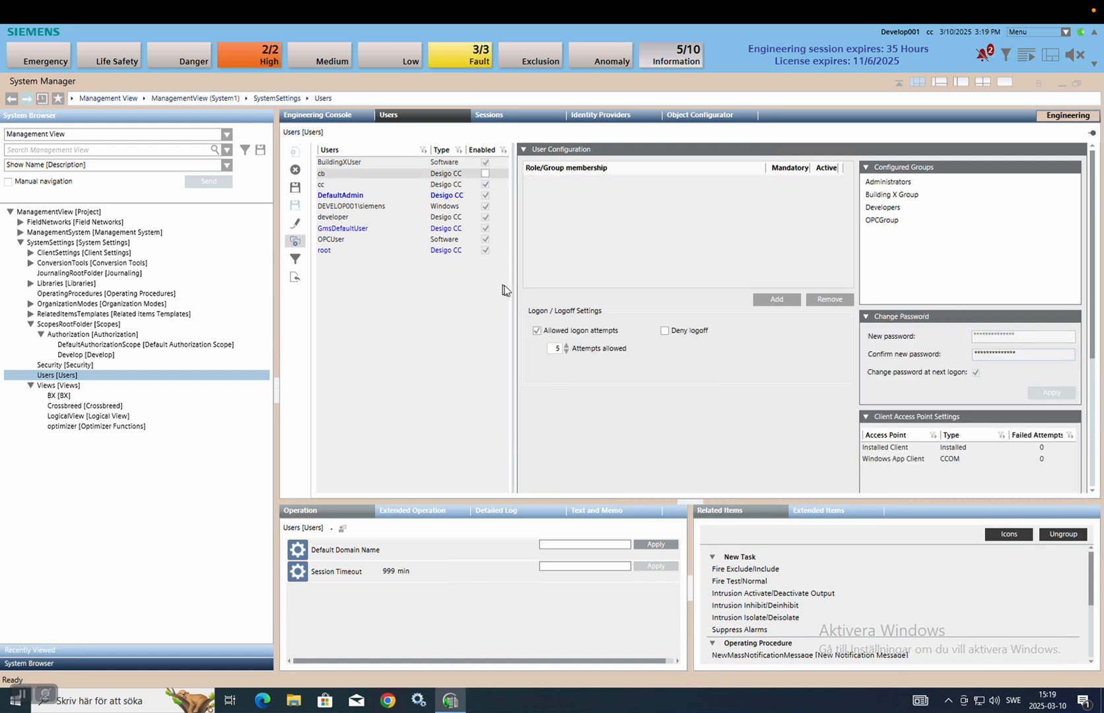
{"action": "left_click", "coordinate": [296, 188]}
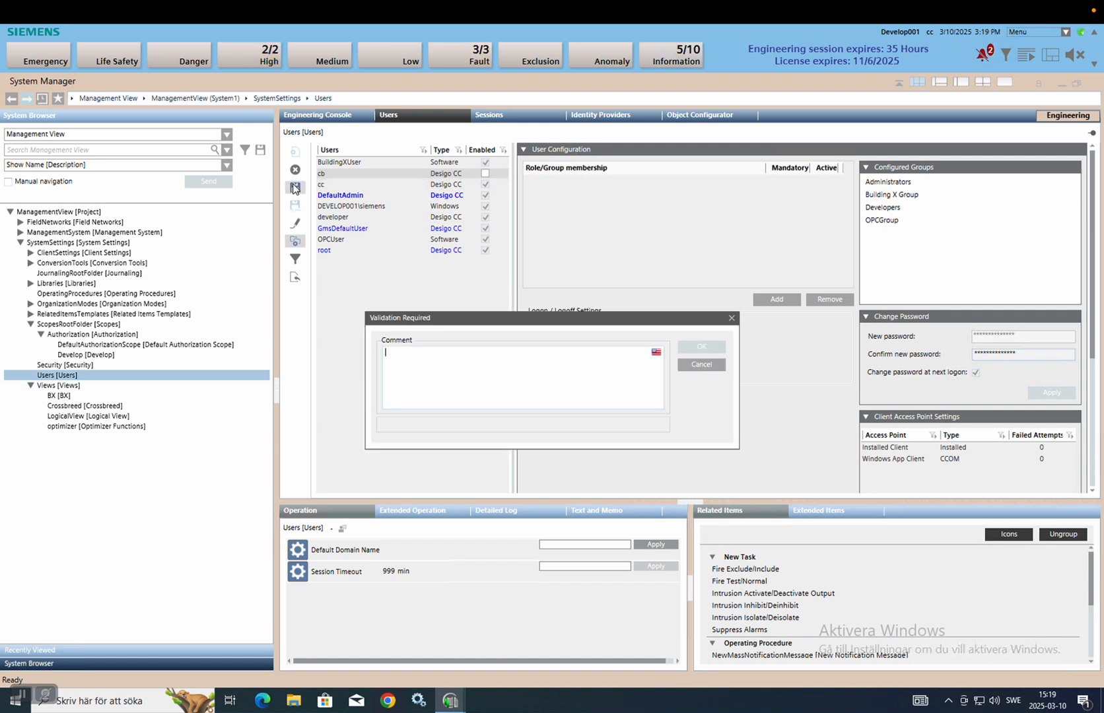
{"action": "type", "text": "1"}
{"action": "left_click", "coordinate": [701, 347]}
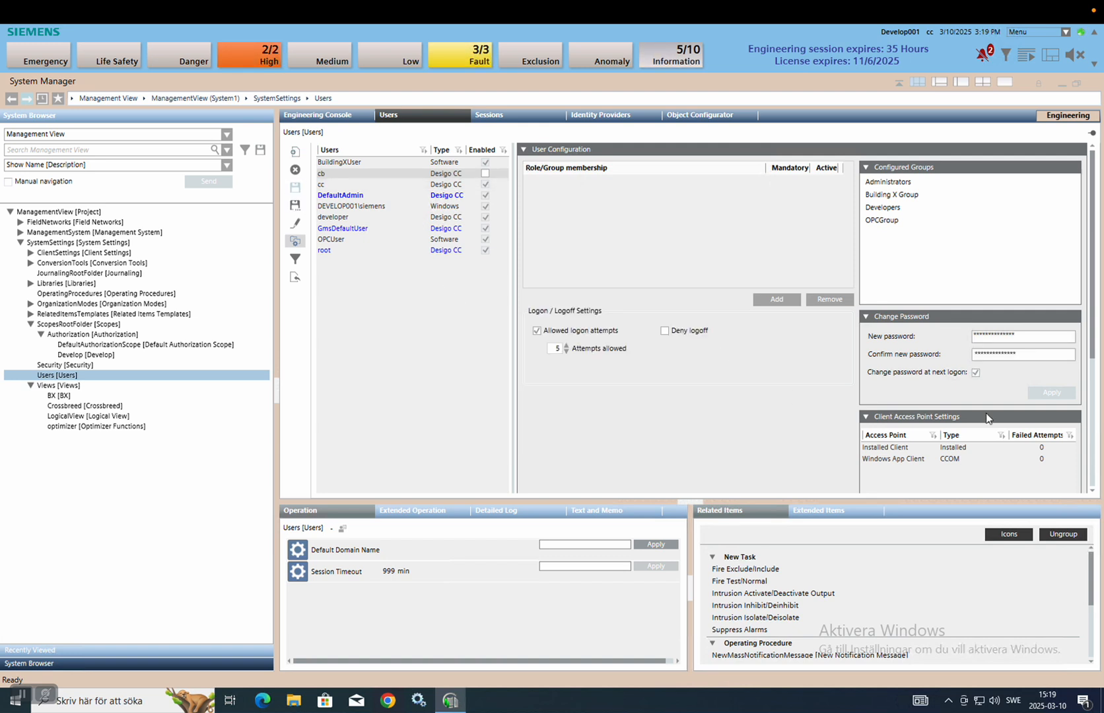
Turn off 'Change password at next logon' for cb, apply, and save again.
{"action": "left_click", "coordinate": [976, 374]}
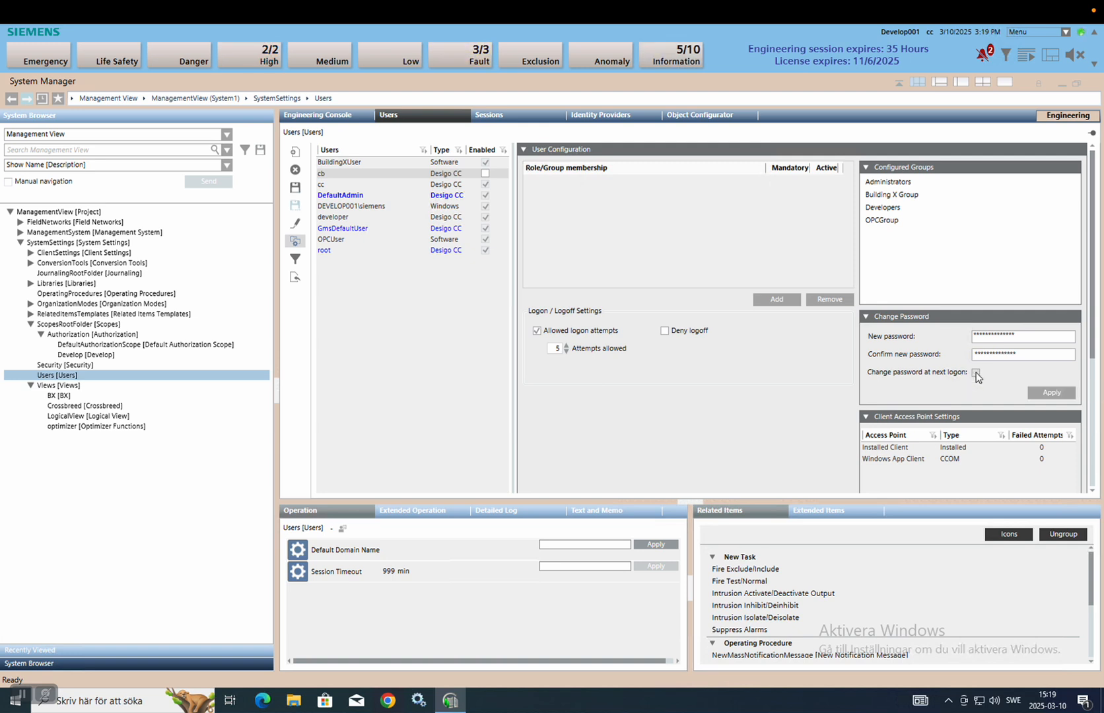
{"action": "left_click", "coordinate": [1055, 394]}
{"action": "scroll", "coordinate": [720, 364], "scroll_direction": "down", "scroll_amount": 3}
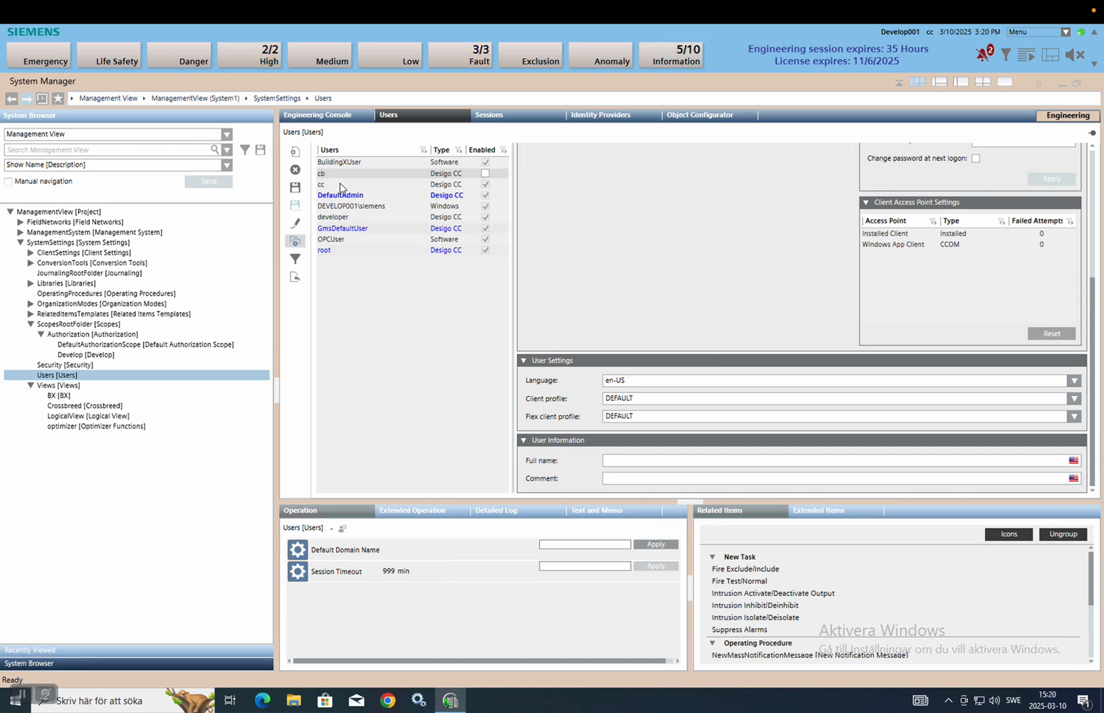
{"action": "left_click", "coordinate": [295, 189]}
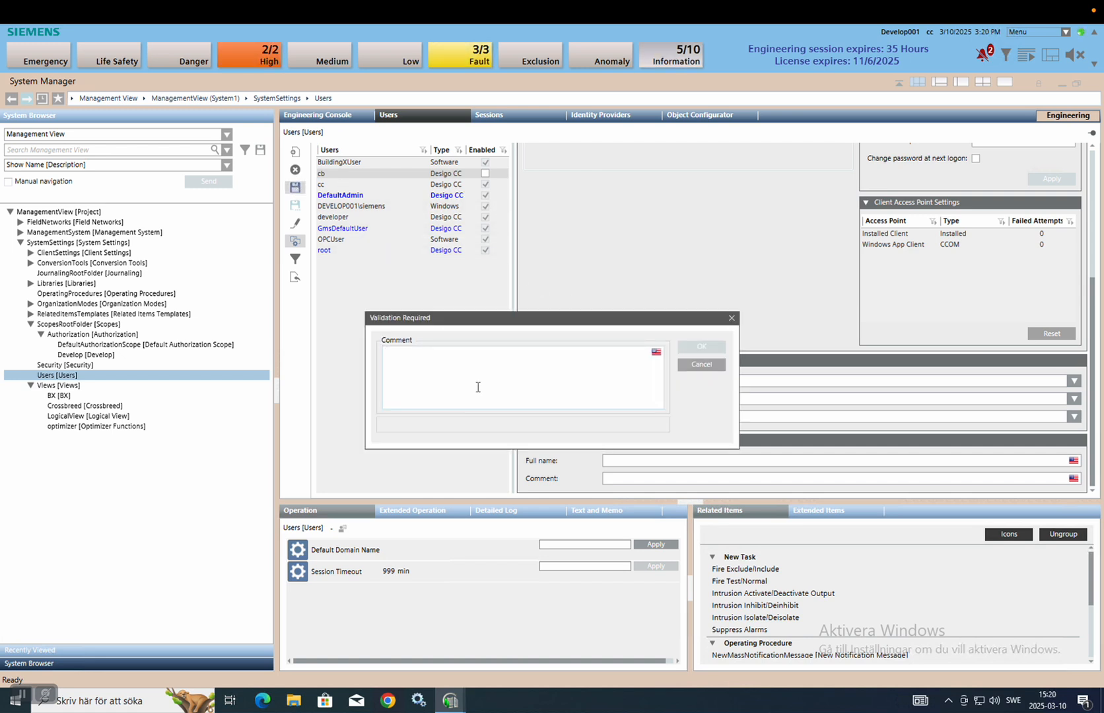
{"action": "left_click", "coordinate": [702, 347]}
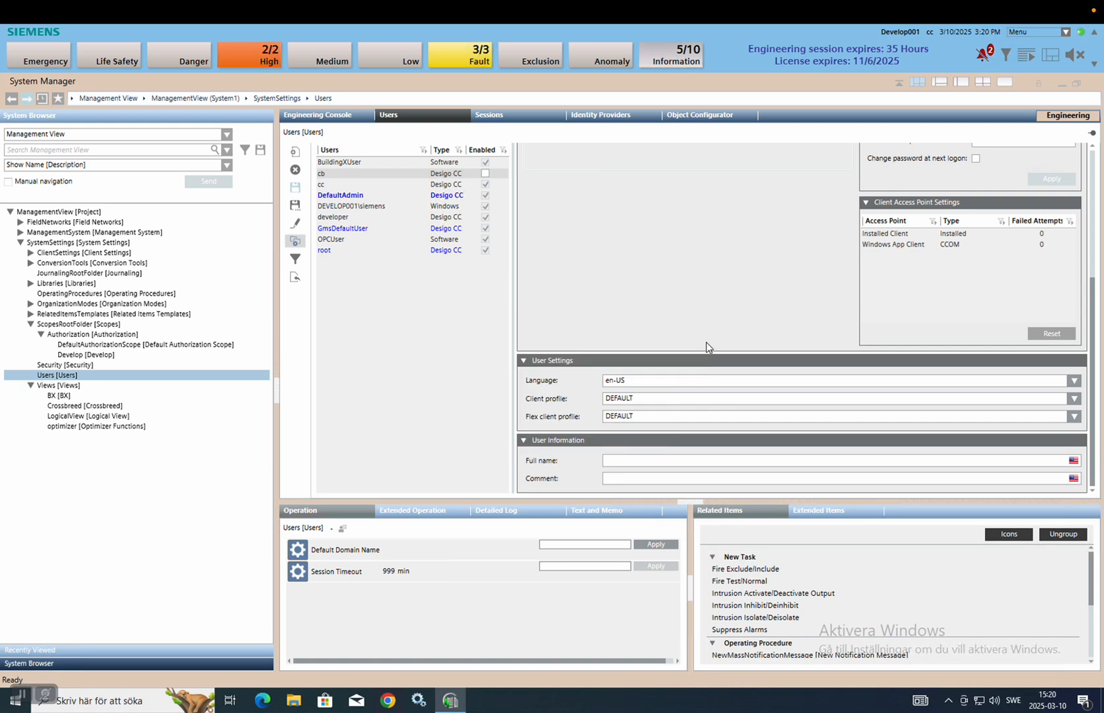
Add an Include rule for Application View's Crossbreed virtual objects to Authorization's scope rules.
{"action": "left_click", "coordinate": [109, 336]}
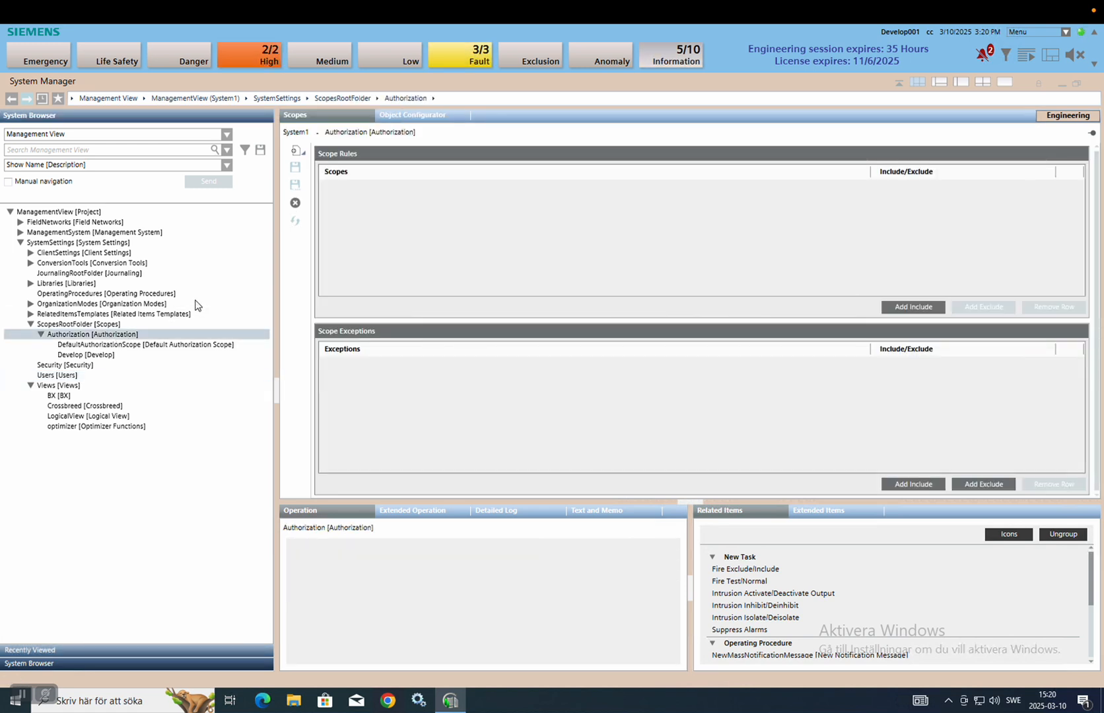
{"action": "left_click", "coordinate": [151, 134]}
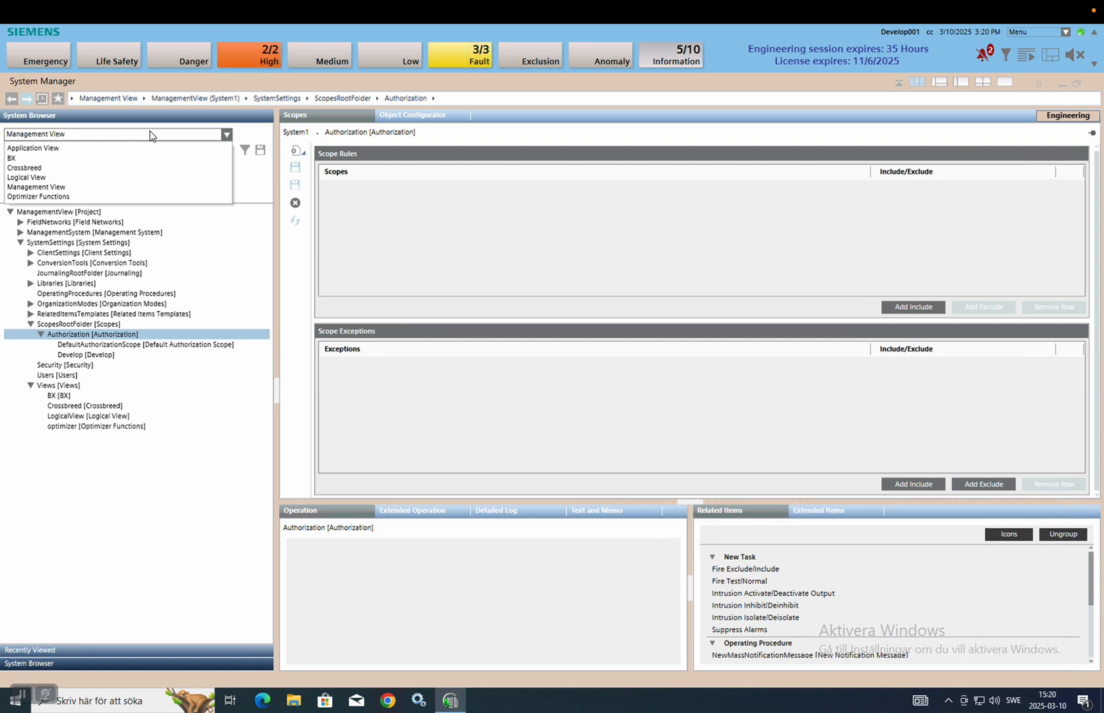
{"action": "left_click", "coordinate": [92, 150]}
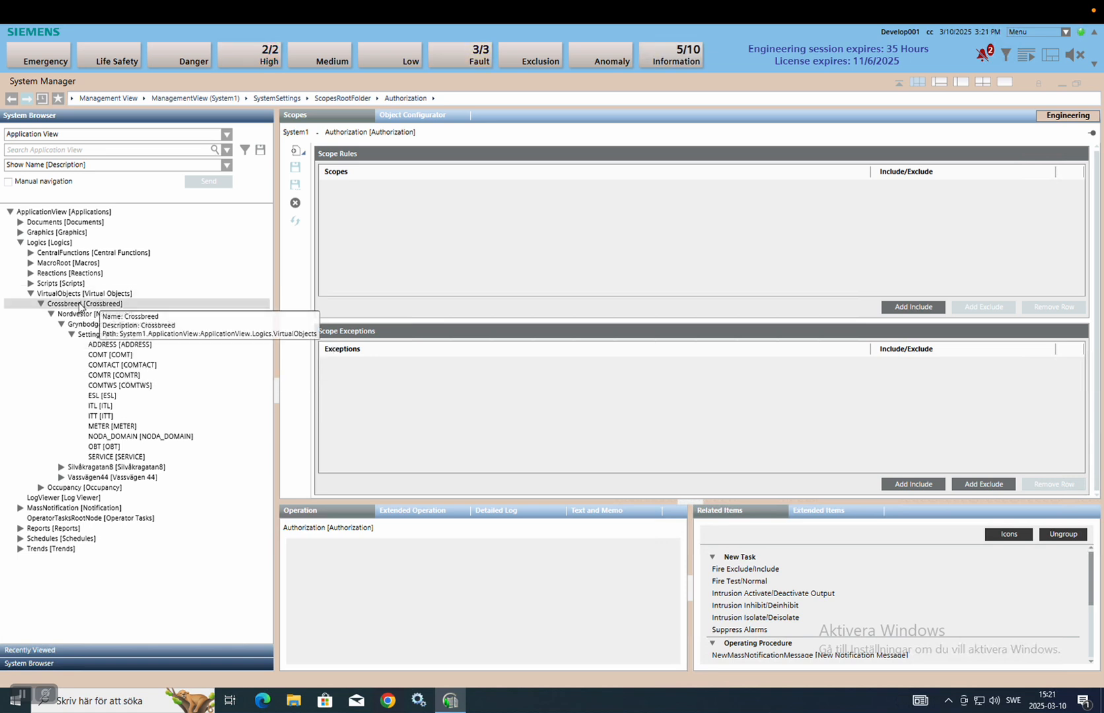
{"action": "left_click_drag", "start_coordinate": [69, 307], "coordinate": [444, 261]}
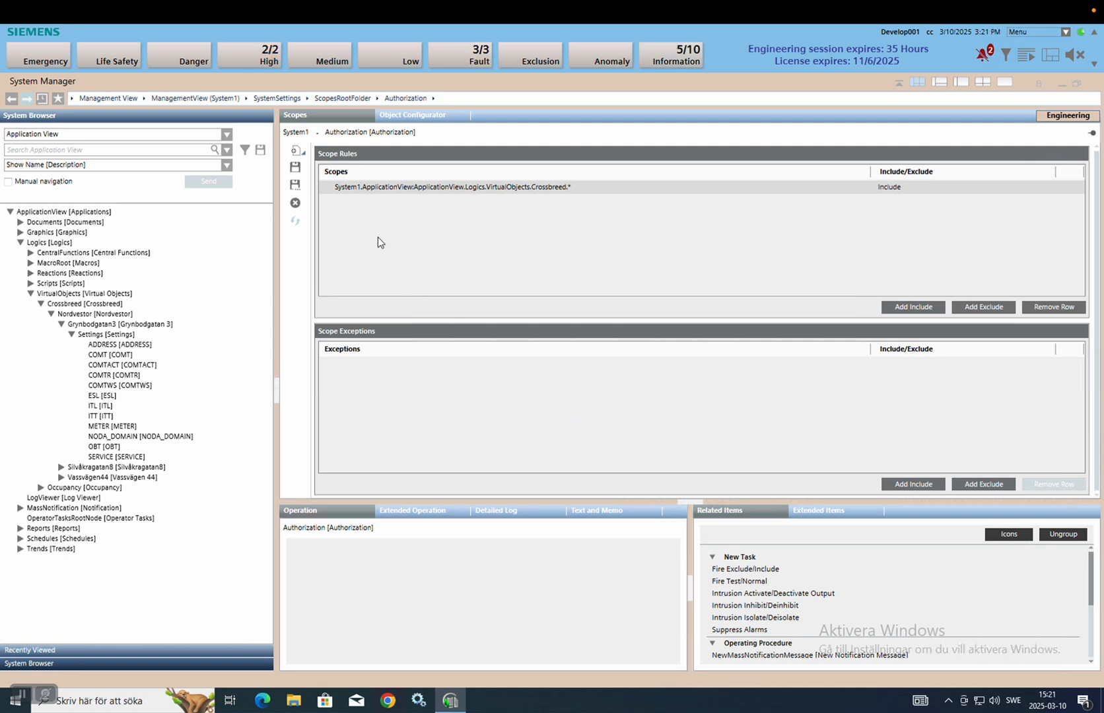
Save the Crossbreed Include rule as a new scope named Cb_Admin.
{"action": "left_click", "coordinate": [297, 169]}
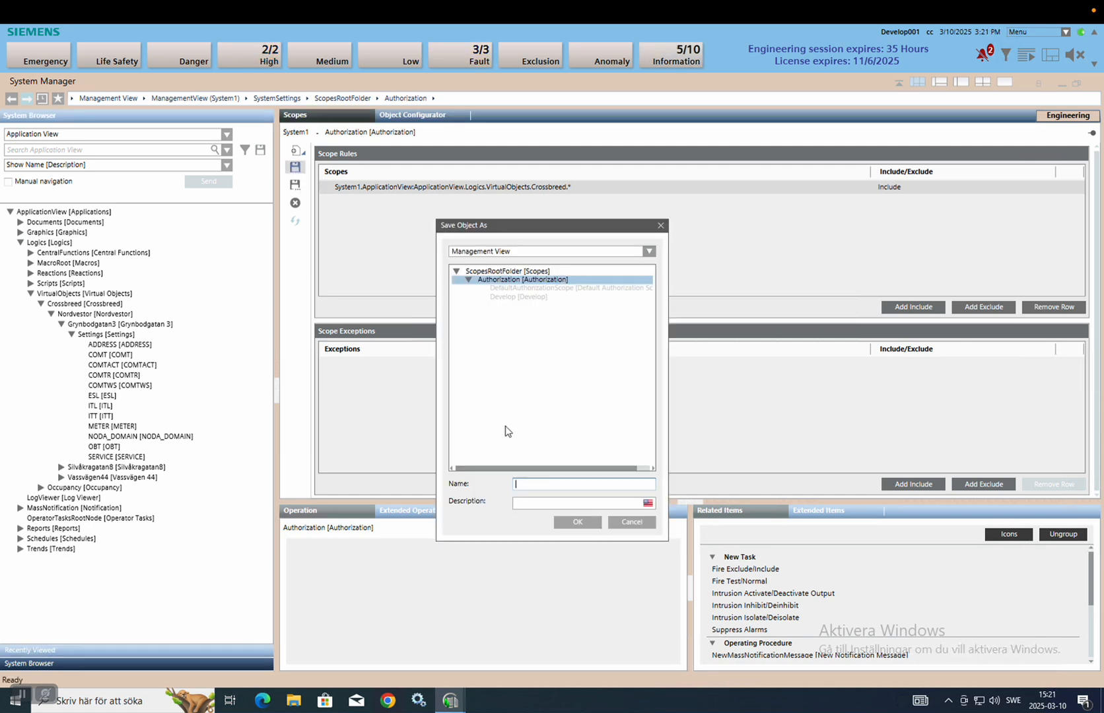
{"action": "type", "text": "Cb_Admin"}
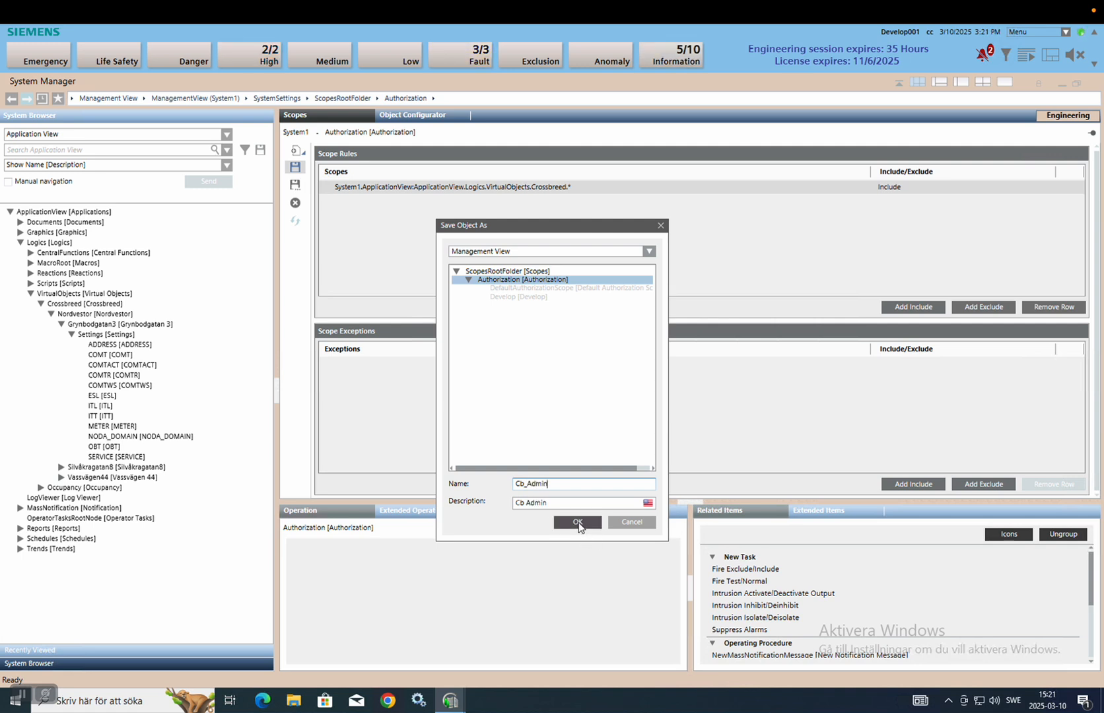
{"action": "left_click", "coordinate": [577, 522]}
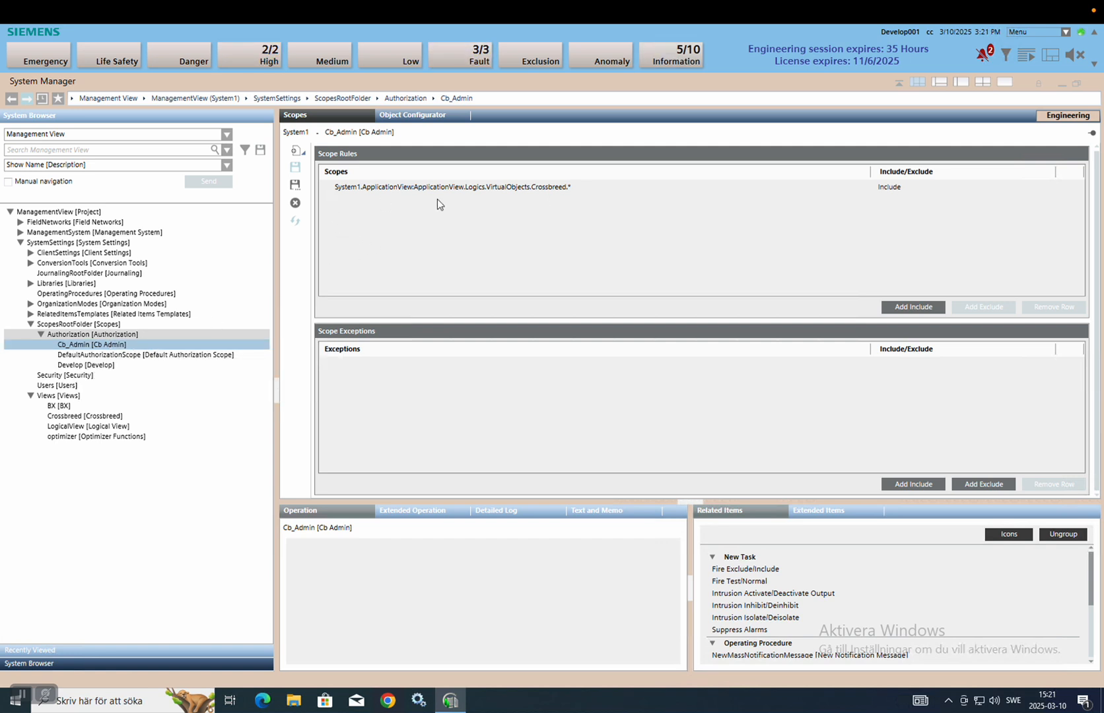
{"action": "left_click", "coordinate": [100, 333]}
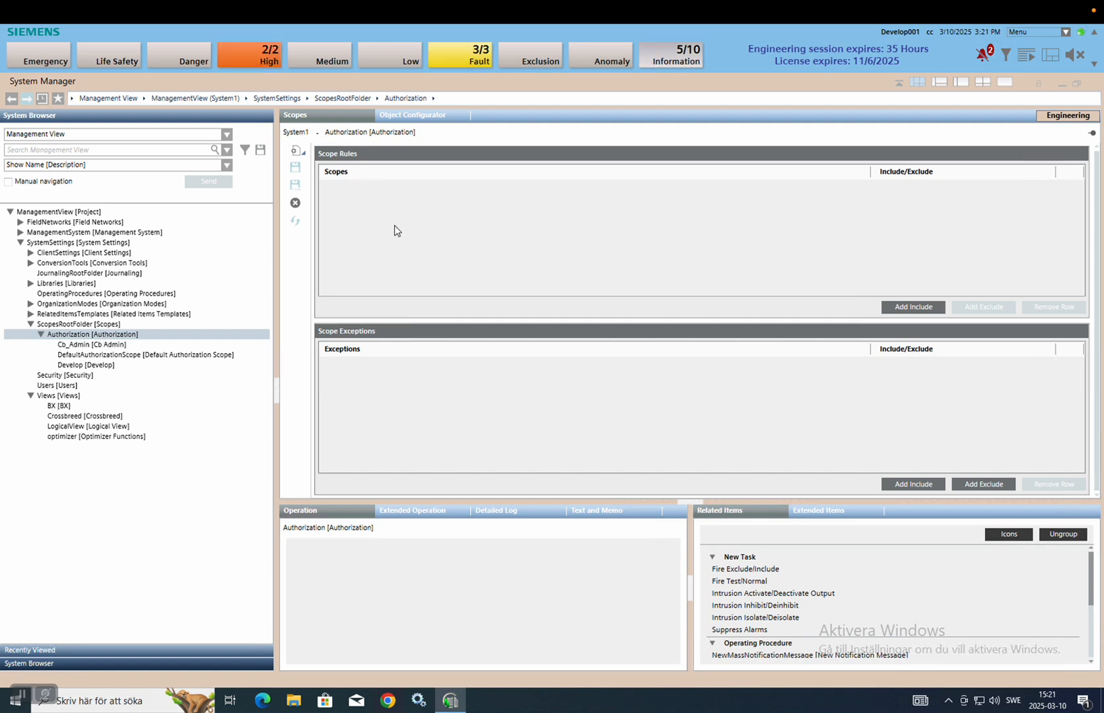
Include Logical View's Crossbreed branch and the Crossbreed view's locations node as scope rules.
{"action": "left_click", "coordinate": [217, 135]}
{"action": "left_click", "coordinate": [101, 178]}
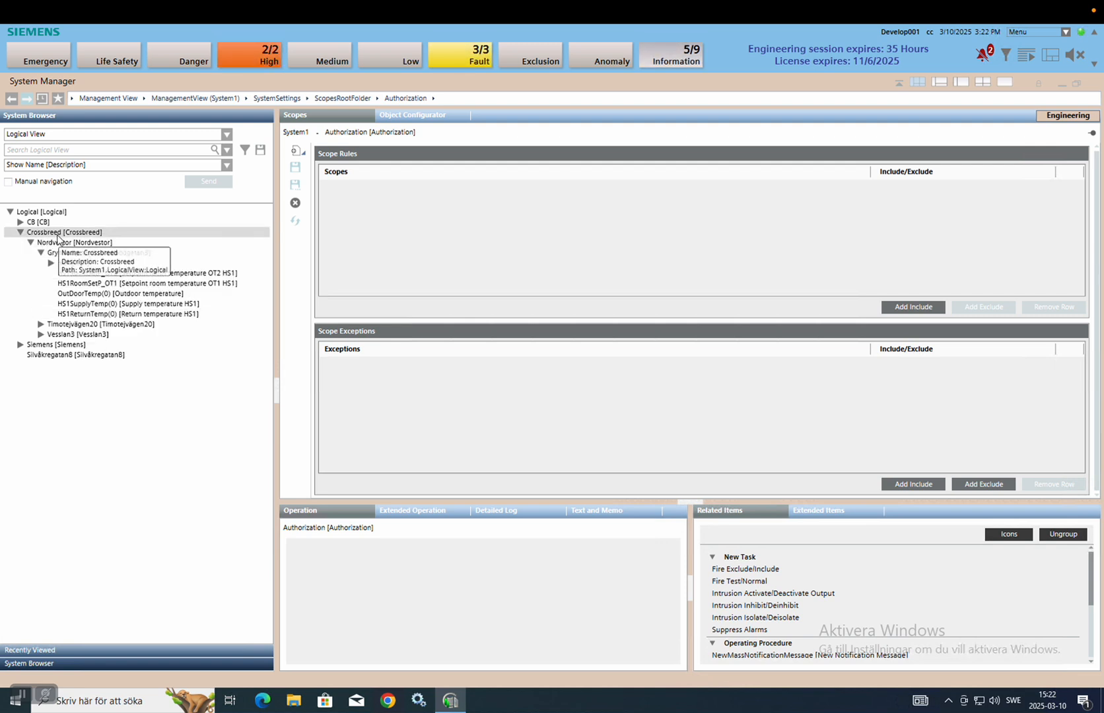
{"action": "left_click_drag", "start_coordinate": [80, 245], "coordinate": [533, 234]}
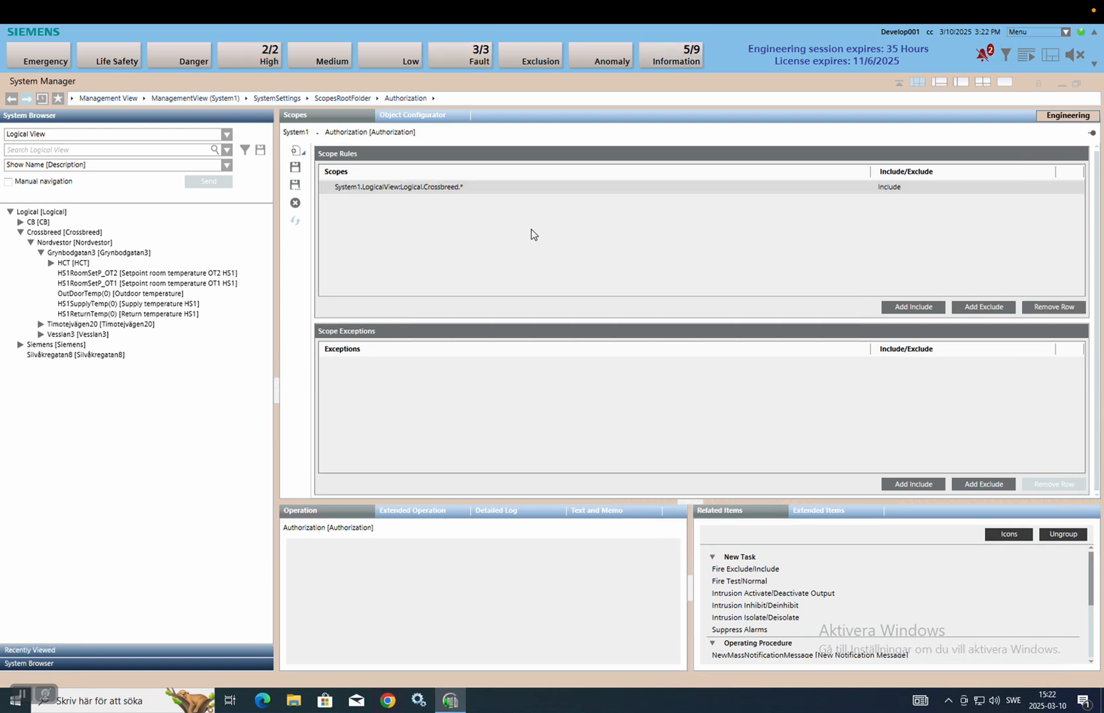
{"action": "left_click", "coordinate": [172, 134]}
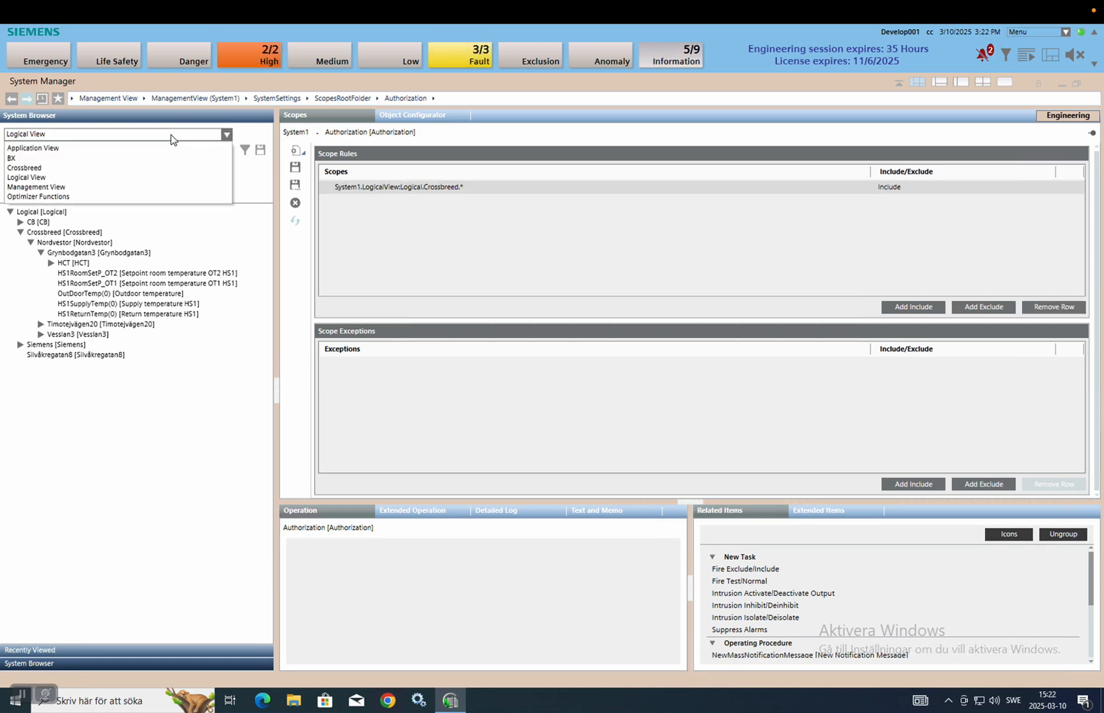
{"action": "left_click", "coordinate": [125, 169]}
{"action": "left_click_drag", "start_coordinate": [48, 212], "coordinate": [516, 220]}
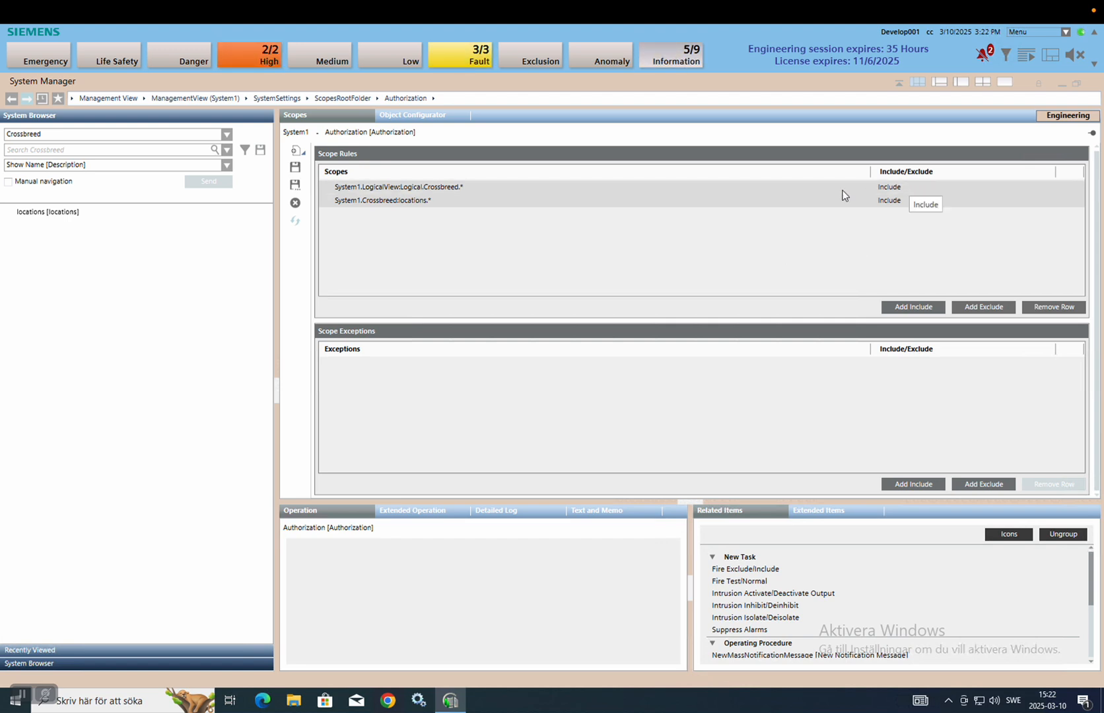
Save the Logical Crossbreed and locations rules as scope Cb_Foundation.
{"action": "left_click", "coordinate": [295, 168]}
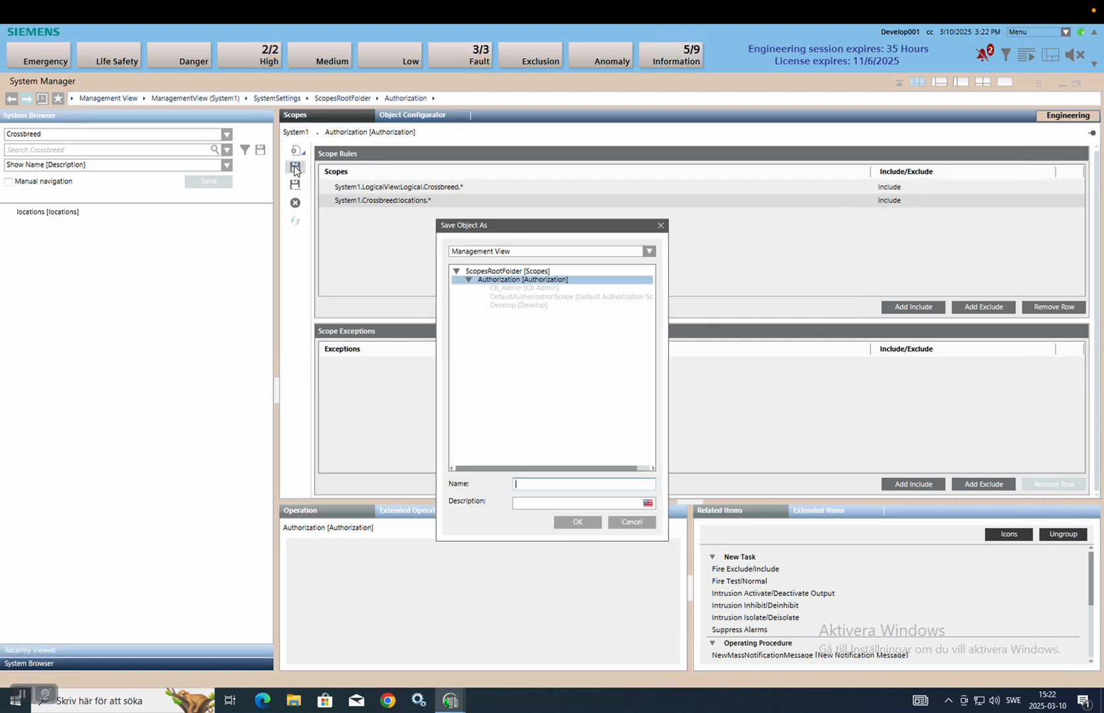
{"action": "type", "text": "Cb_Foundation"}
{"action": "left_click", "coordinate": [568, 521]}
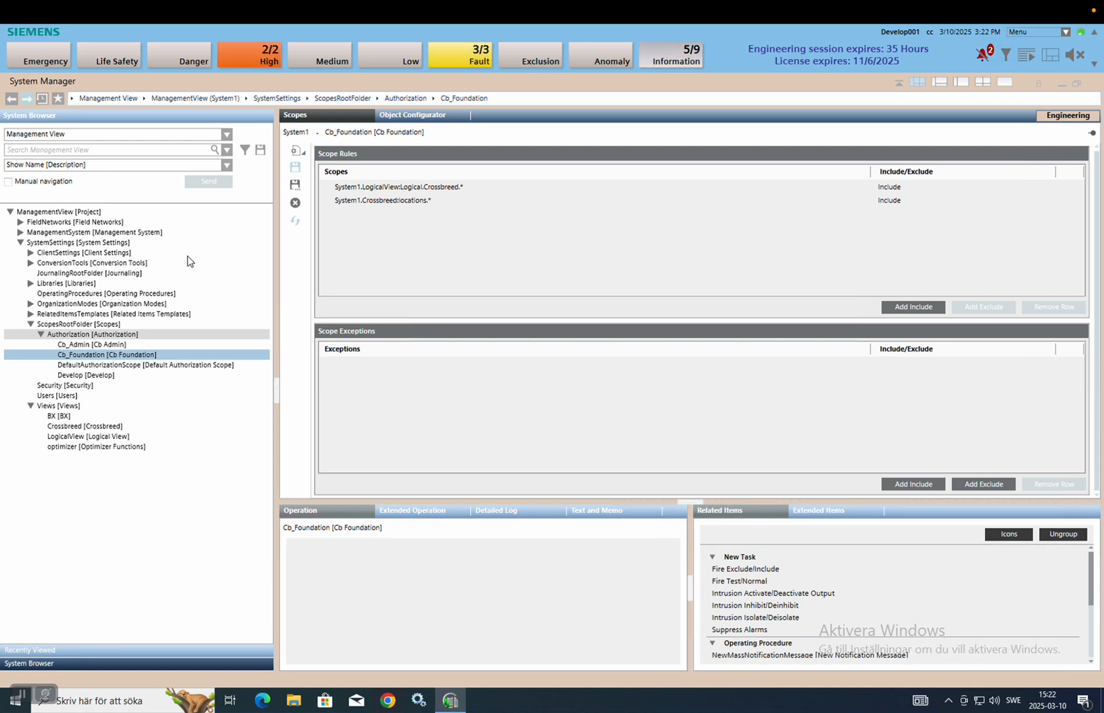
Create a new User-type group named Cb in the Security settings.
{"action": "left_click", "coordinate": [82, 387]}
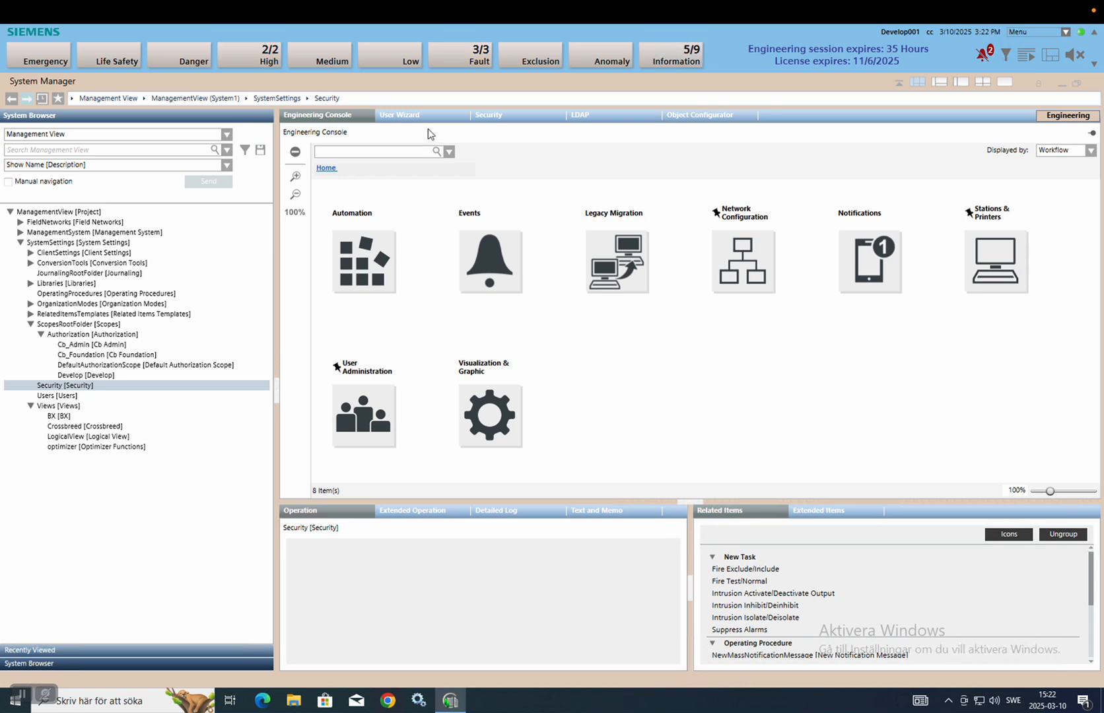
{"action": "left_click", "coordinate": [490, 116]}
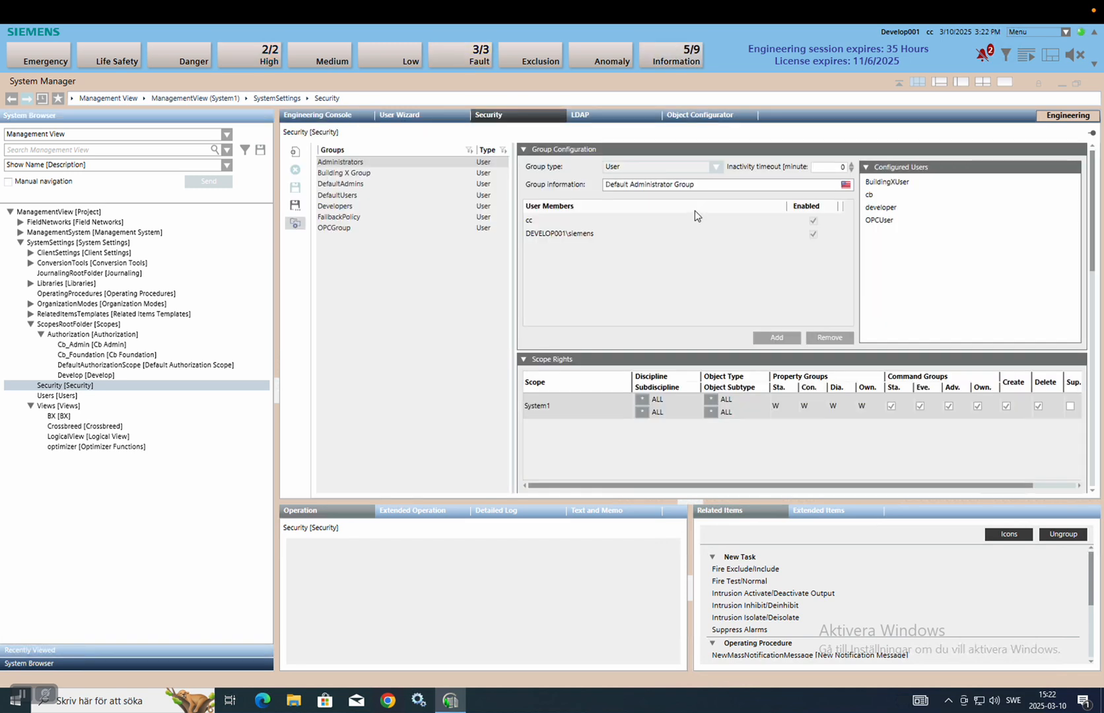
{"action": "left_click", "coordinate": [296, 154]}
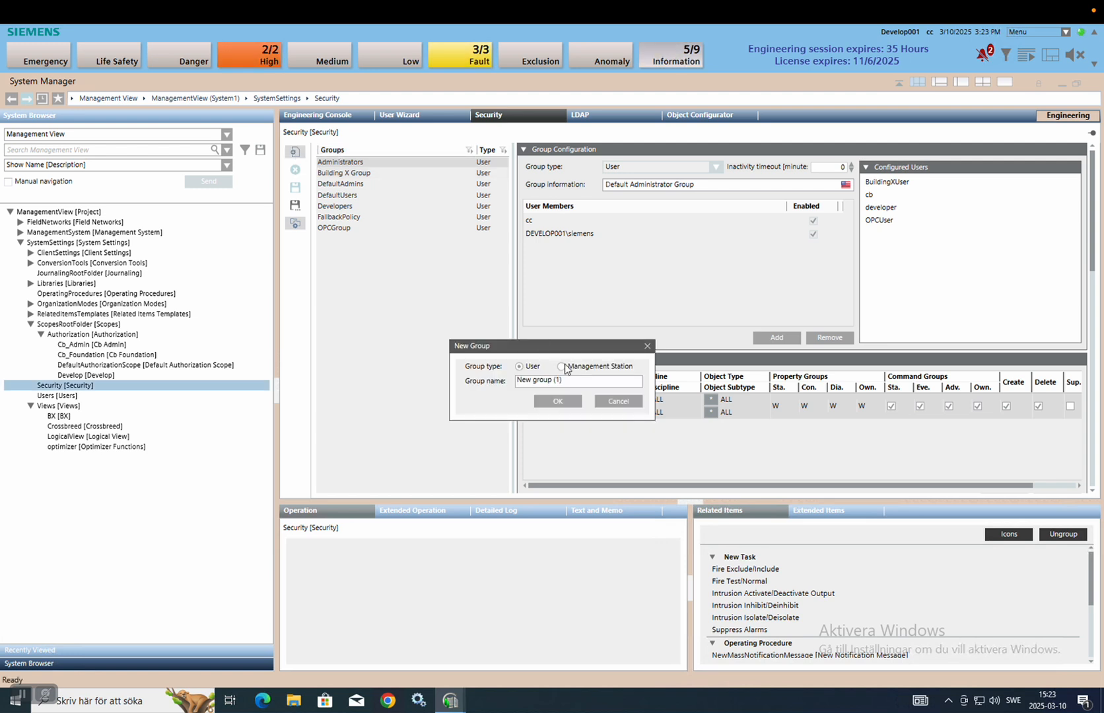
{"action": "left_click", "coordinate": [593, 384]}
{"action": "key", "text": "BackSpace"}
{"action": "key", "text": "BackSpace"}
{"action": "key", "text": "BackSpace"}
{"action": "key", "text": "BackSpace"}
{"action": "key", "text": "BackSpace"}
{"action": "key", "text": "BackSpace"}
{"action": "key", "text": "BackSpace"}
{"action": "key", "text": "BackSpace"}
{"action": "key", "text": "BackSpace"}
{"action": "key", "text": "BackSpace"}
{"action": "key", "text": "BackSpace"}
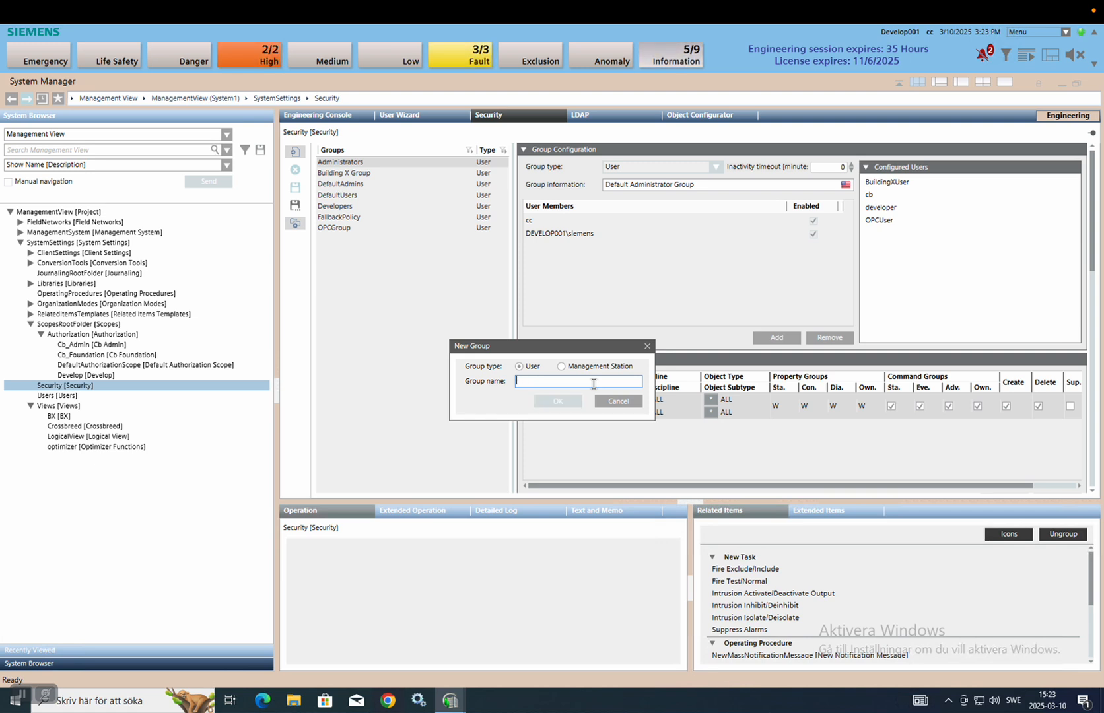
{"action": "type", "text": "Cb"}
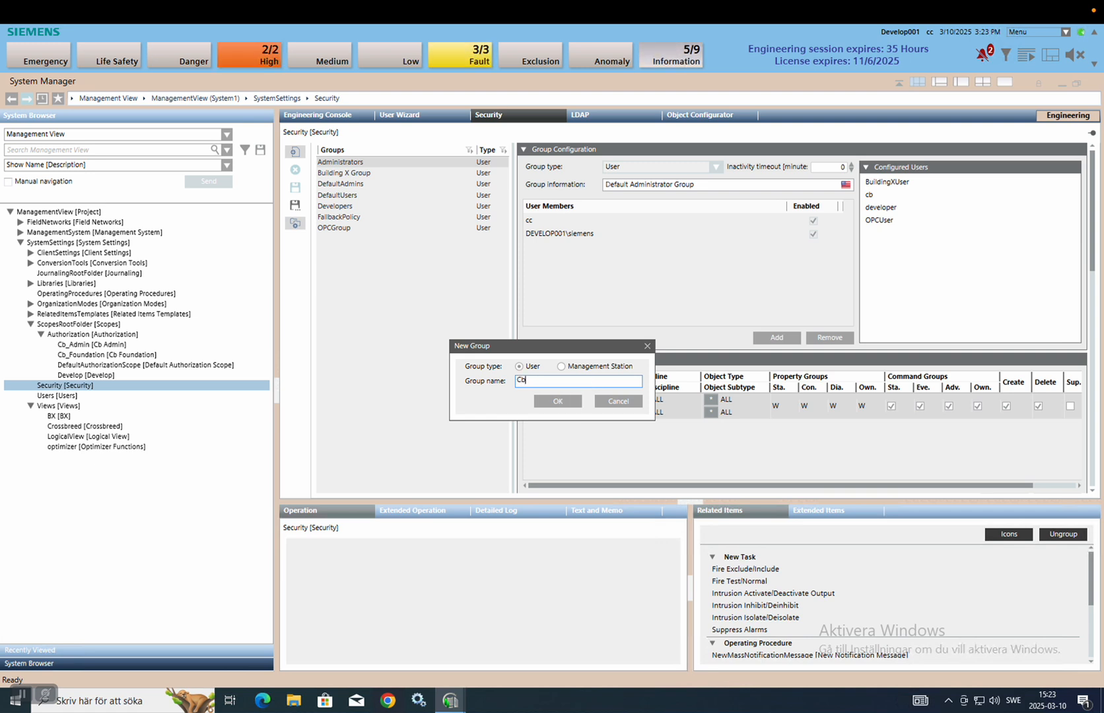
{"action": "left_click", "coordinate": [558, 402]}
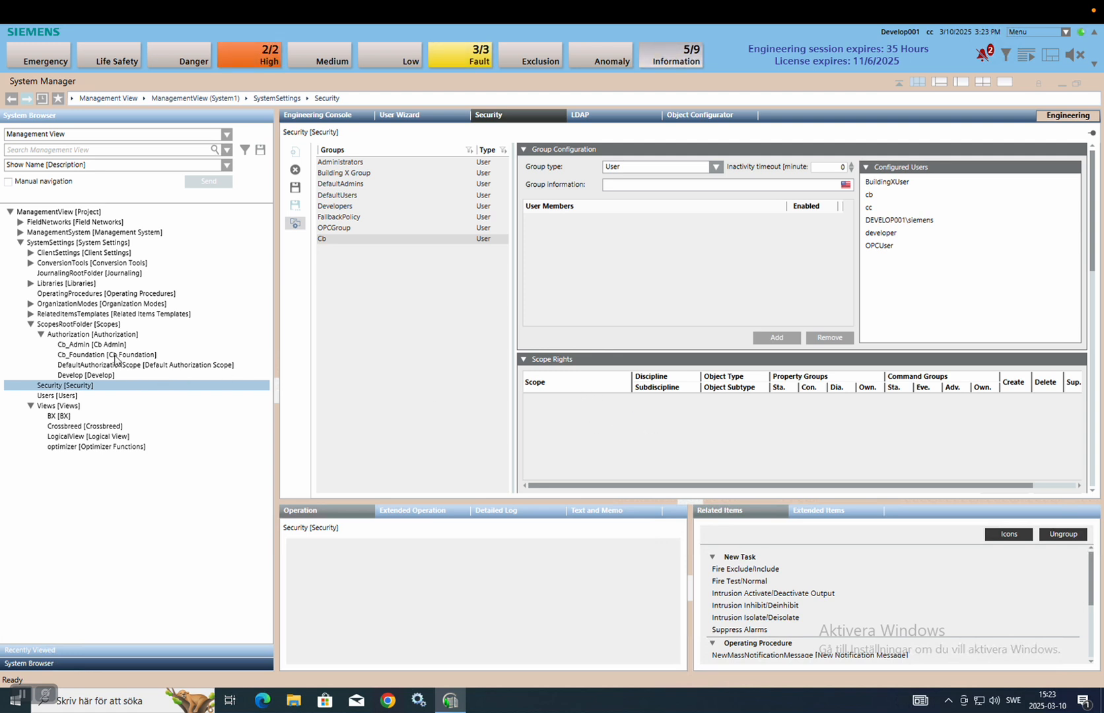
Give group Cb Cb_Admin scope rights with Create, Delete, Sup. and command Sta. allowed.
{"action": "left_click_drag", "start_coordinate": [102, 347], "coordinate": [577, 412]}
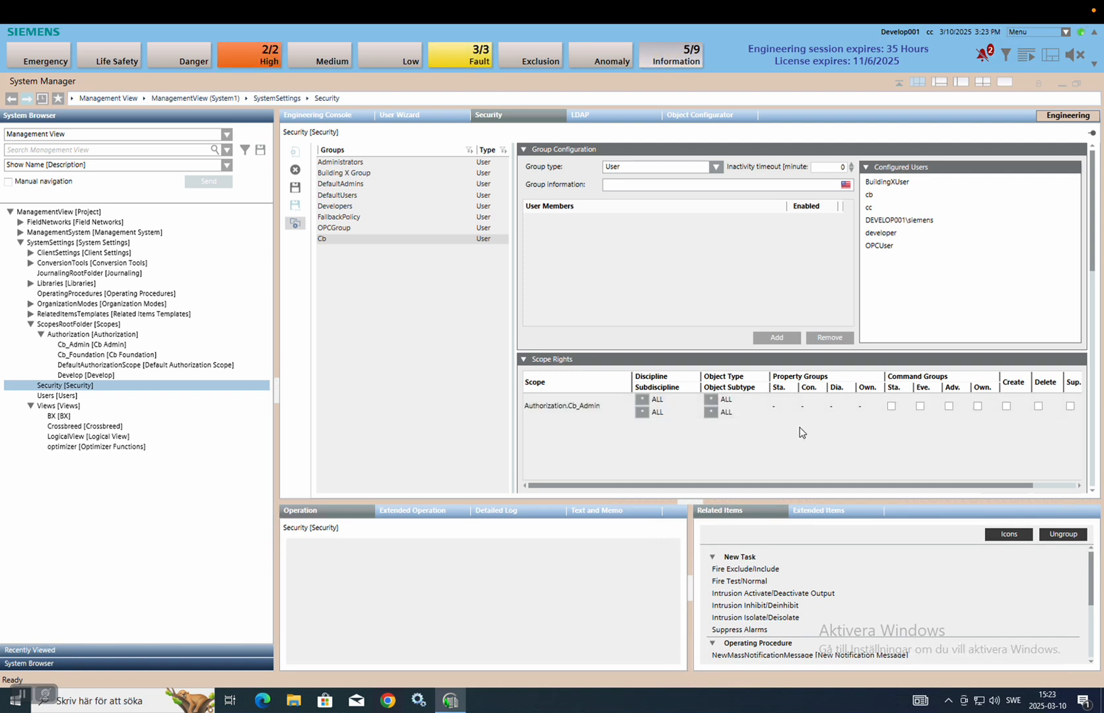
{"action": "left_click", "coordinate": [1005, 405]}
{"action": "left_click", "coordinate": [1039, 405]}
{"action": "left_click", "coordinate": [1070, 406]}
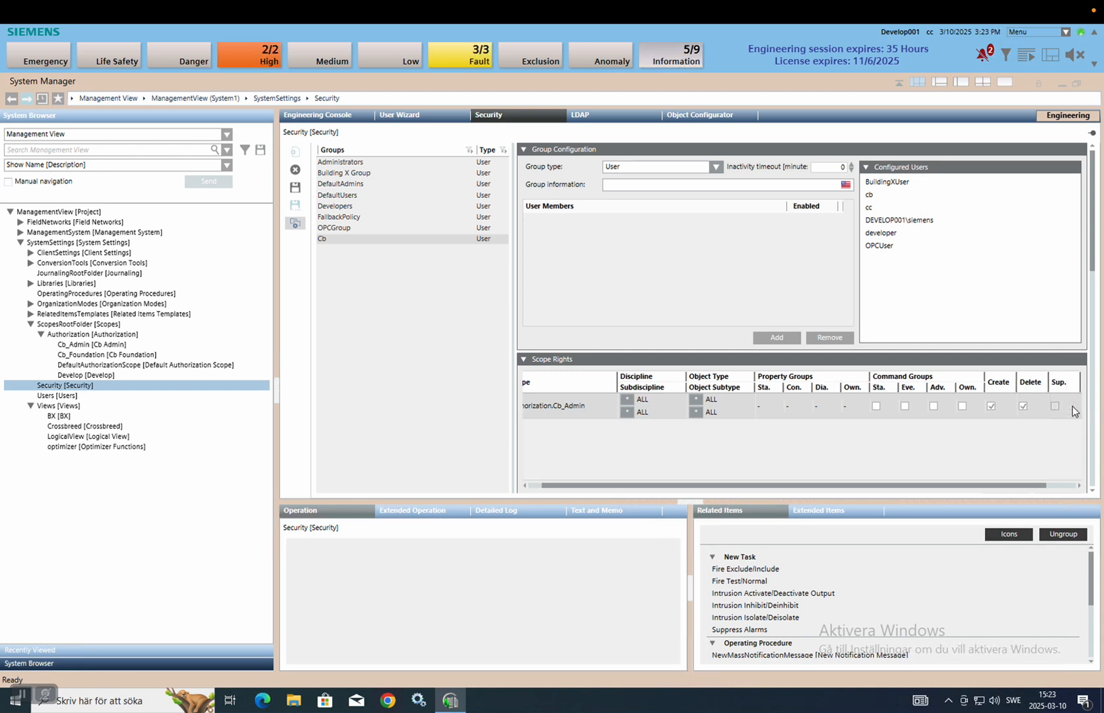
{"action": "left_click", "coordinate": [1055, 406]}
{"action": "left_click", "coordinate": [877, 406]}
Set Cb_Admin property access to Own. R, Con. R and Sta. W.
{"action": "left_click", "coordinate": [850, 405]}
{"action": "left_click", "coordinate": [851, 427]}
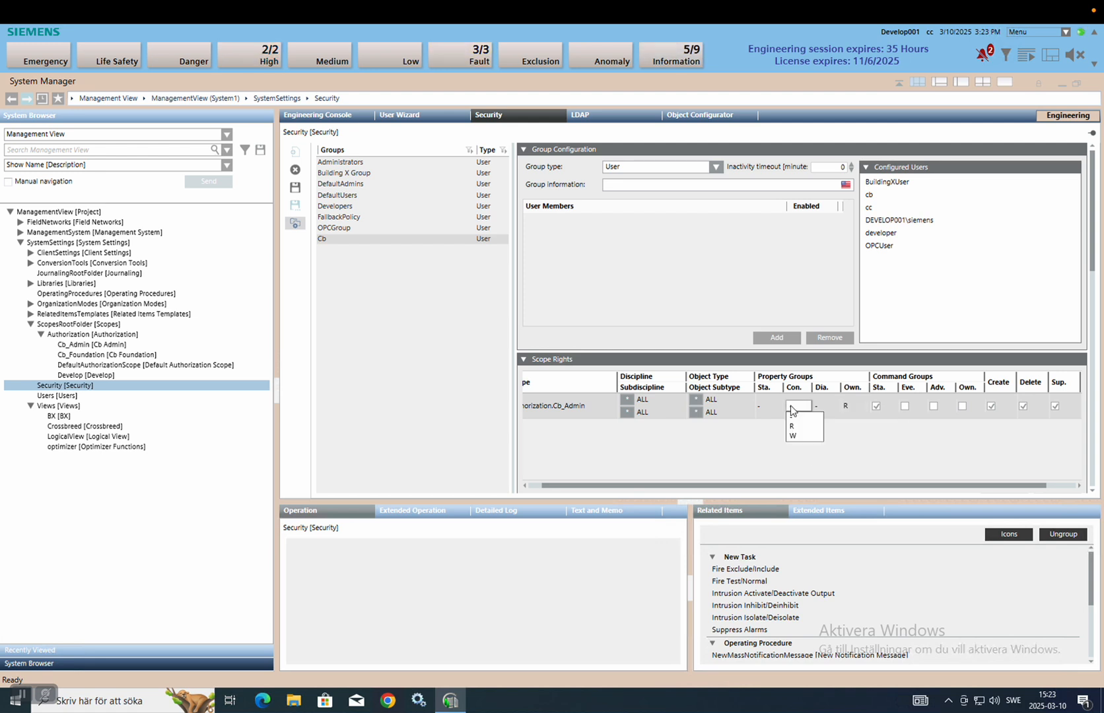
{"action": "left_click", "coordinate": [792, 414]}
{"action": "left_click", "coordinate": [763, 407]}
{"action": "left_click", "coordinate": [765, 435]}
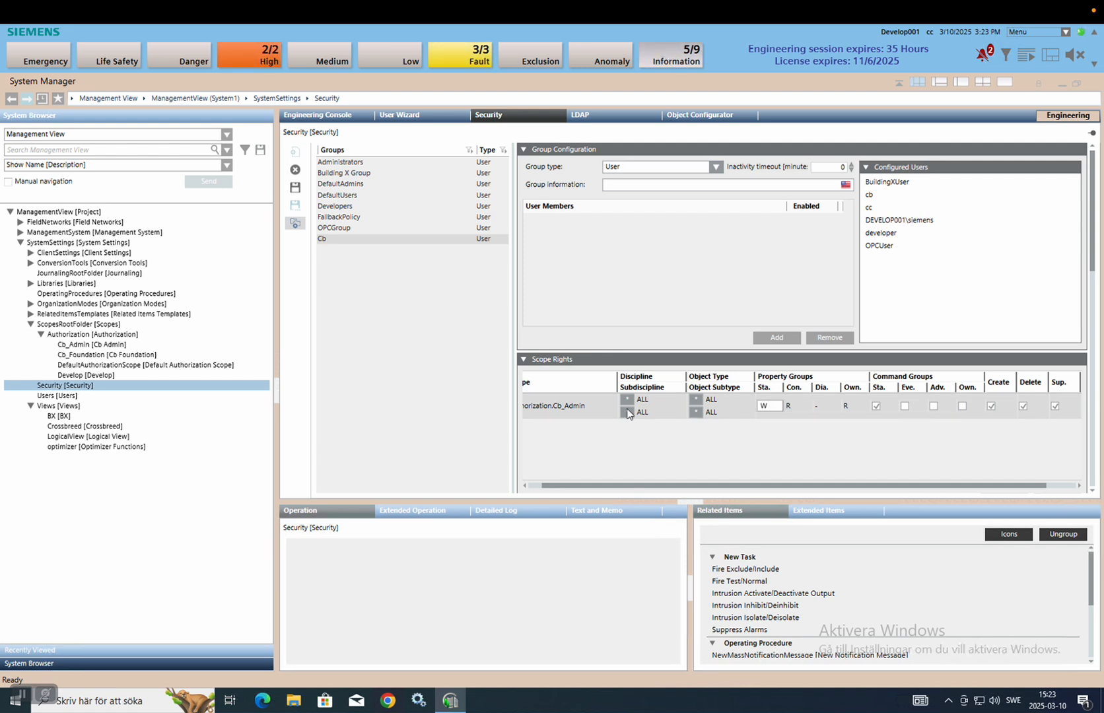
Add the Cb_Foundation scope to group Cb's rights with status access W.
{"action": "left_click_drag", "start_coordinate": [105, 354], "coordinate": [617, 436]}
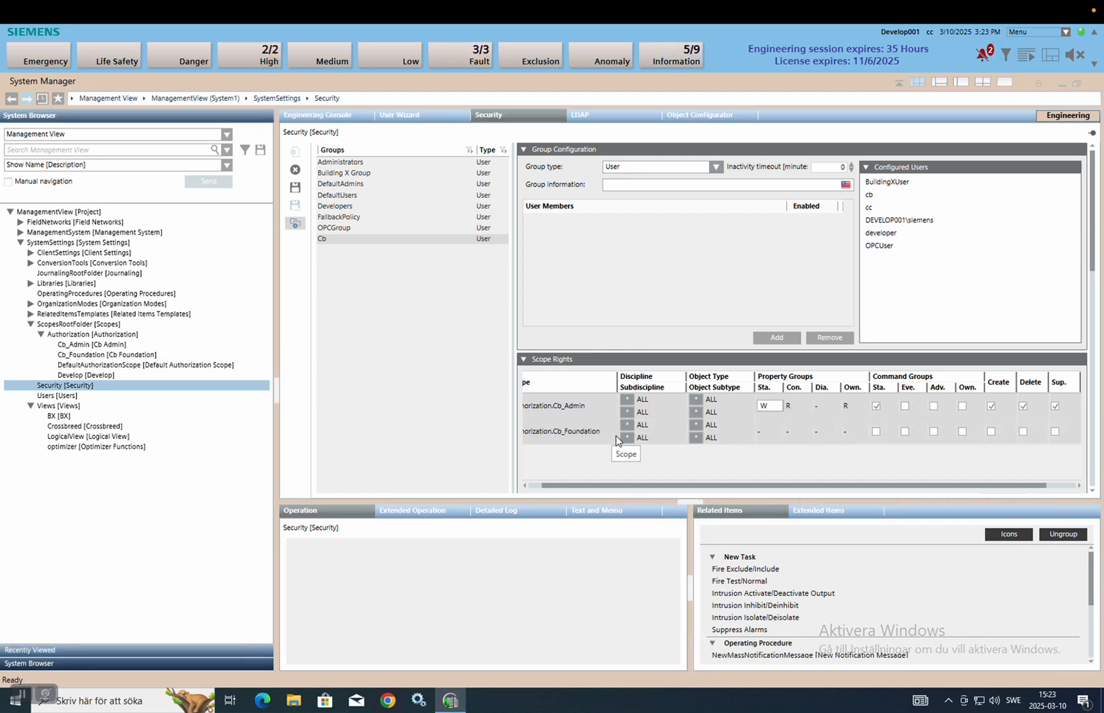
{"action": "left_click", "coordinate": [761, 435]}
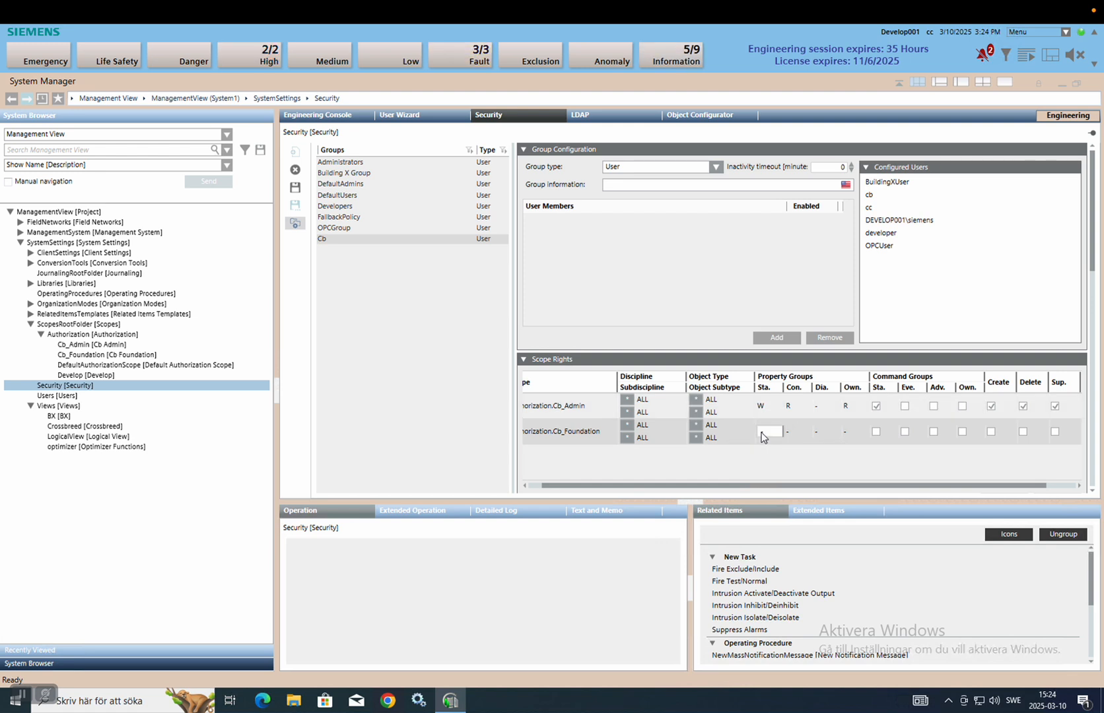
{"action": "left_click", "coordinate": [763, 437]}
{"action": "left_click", "coordinate": [770, 460]}
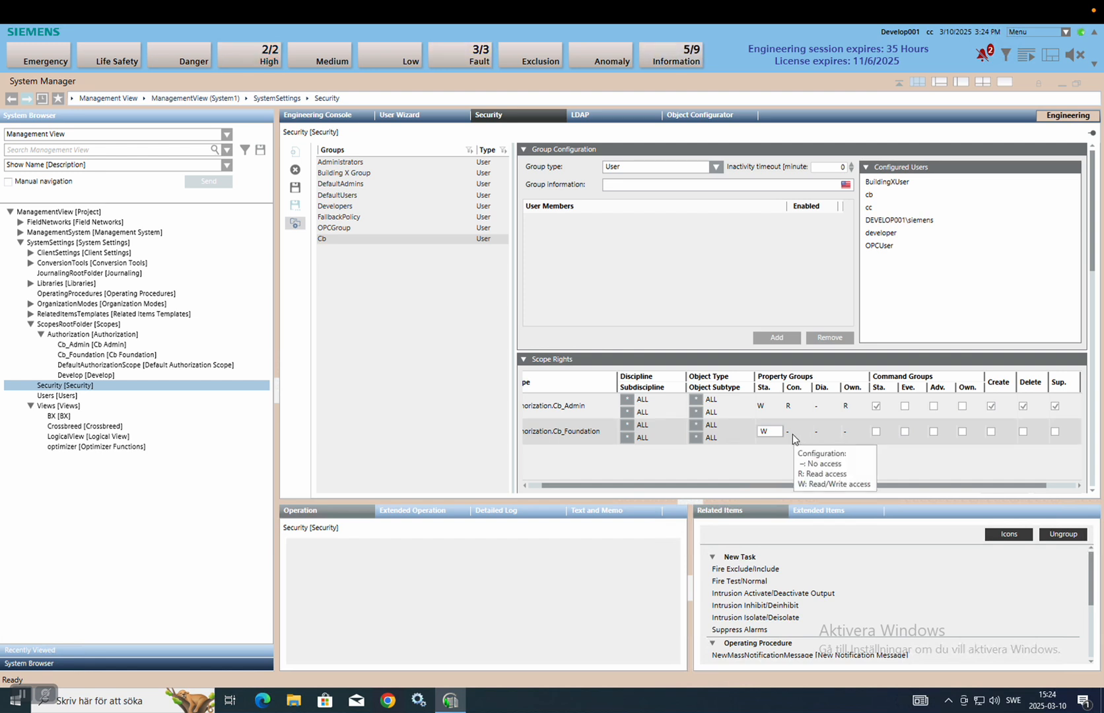
Set Cb_Foundation configuration and owner access to R, allow Standard commands, and save.
{"action": "left_click", "coordinate": [792, 434]}
{"action": "left_click", "coordinate": [793, 434]}
{"action": "left_click", "coordinate": [802, 453]}
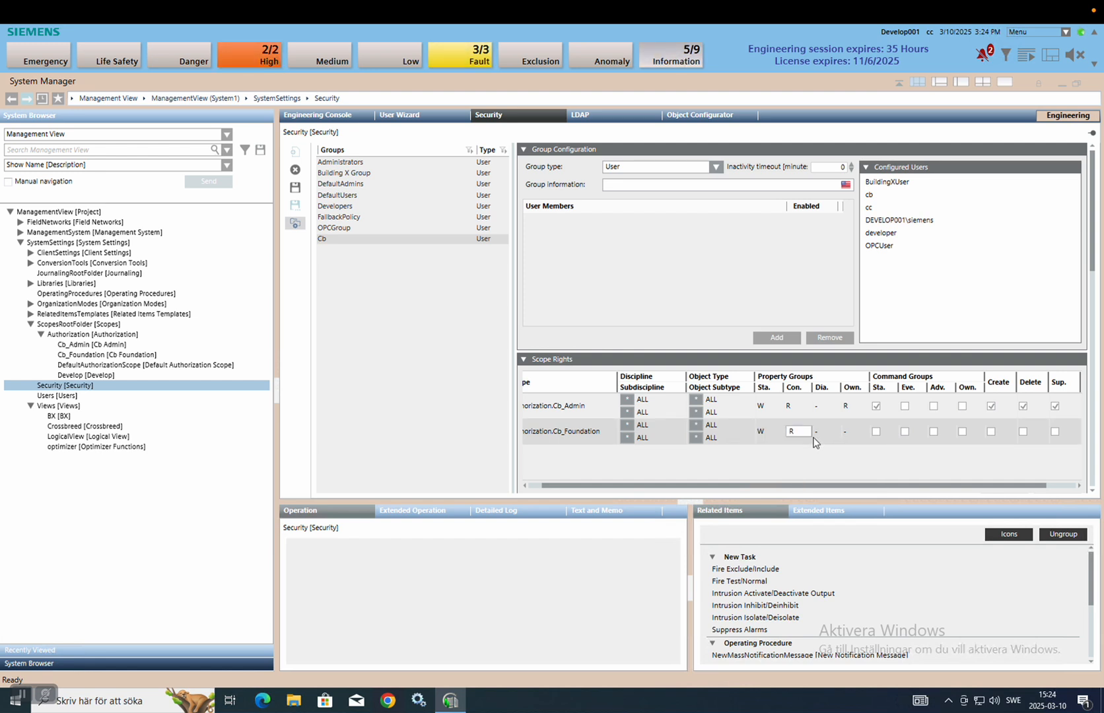
{"action": "left_click", "coordinate": [845, 434]}
{"action": "left_click", "coordinate": [858, 435]}
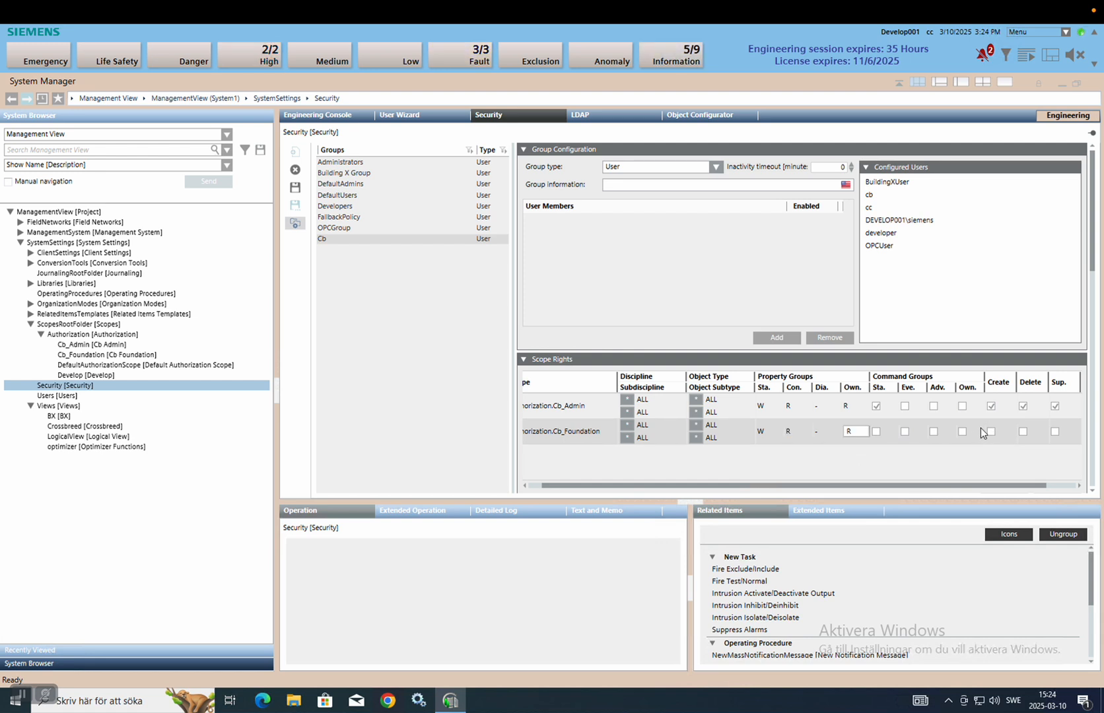
{"action": "left_click", "coordinate": [877, 431]}
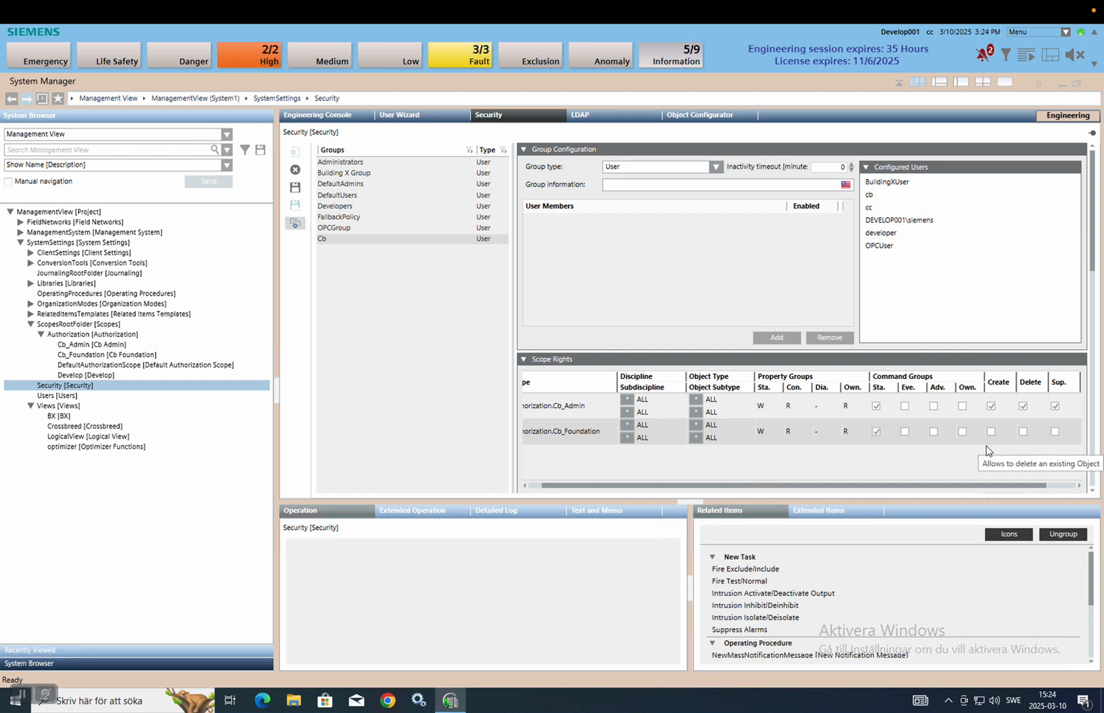
{"action": "left_click", "coordinate": [295, 189]}
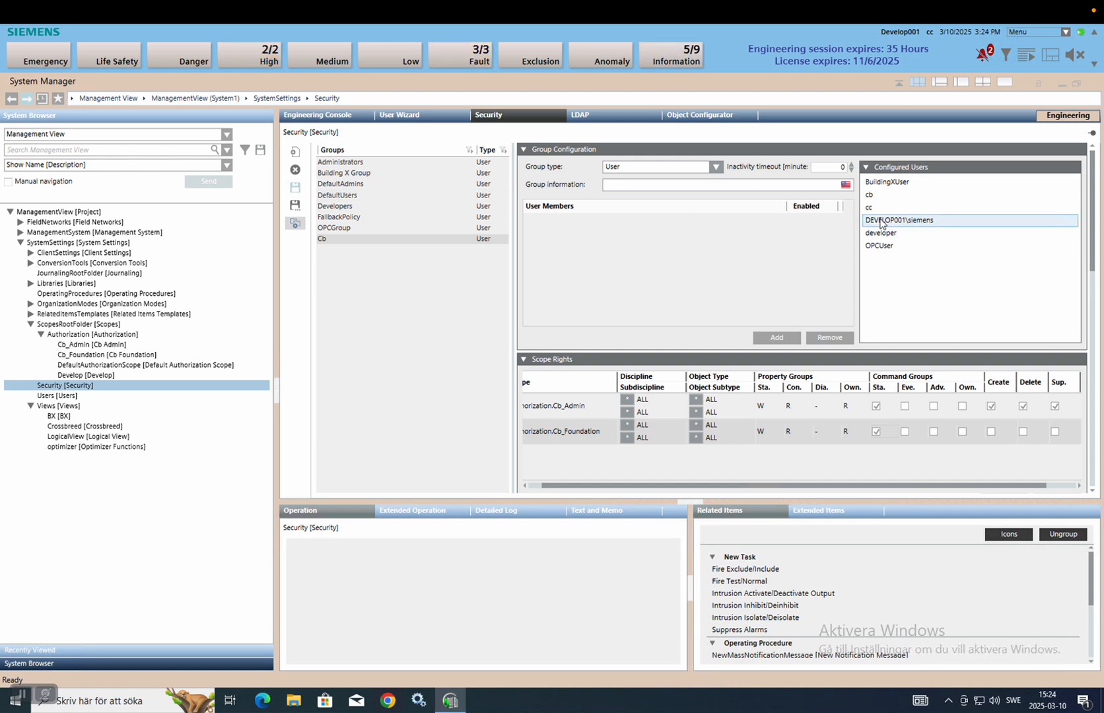
Add user cb from Configured Users to the Cb group's members and save.
{"action": "left_click", "coordinate": [881, 196]}
{"action": "left_click_drag", "start_coordinate": [881, 196], "coordinate": [766, 258]}
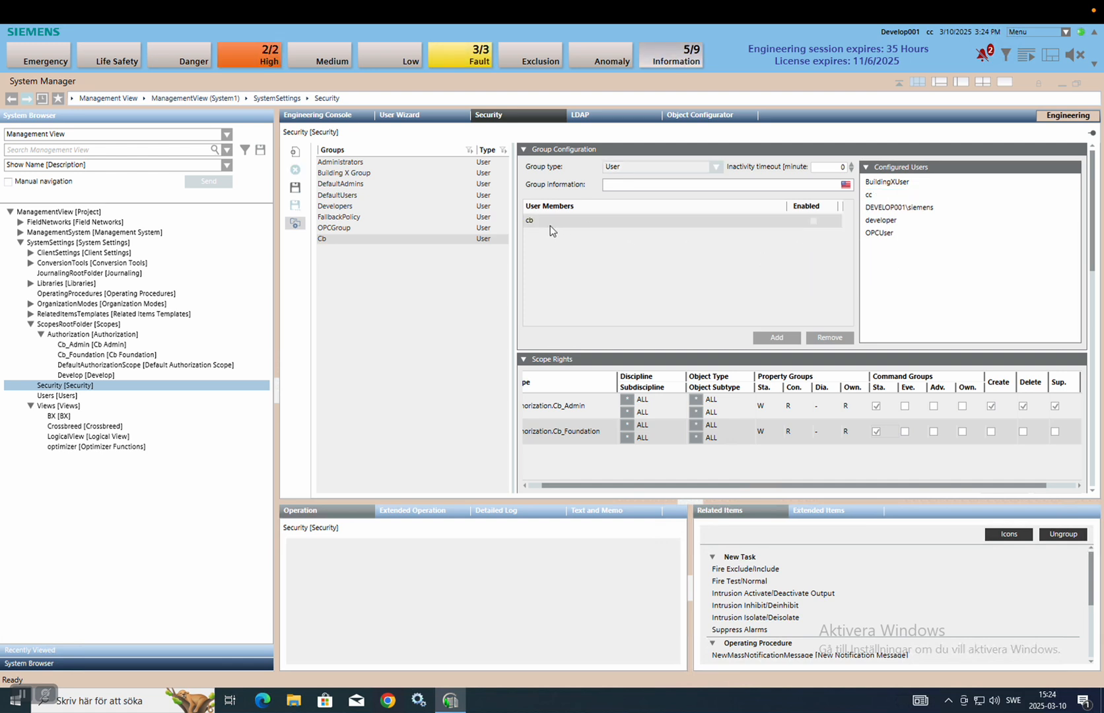
{"action": "left_click", "coordinate": [295, 188]}
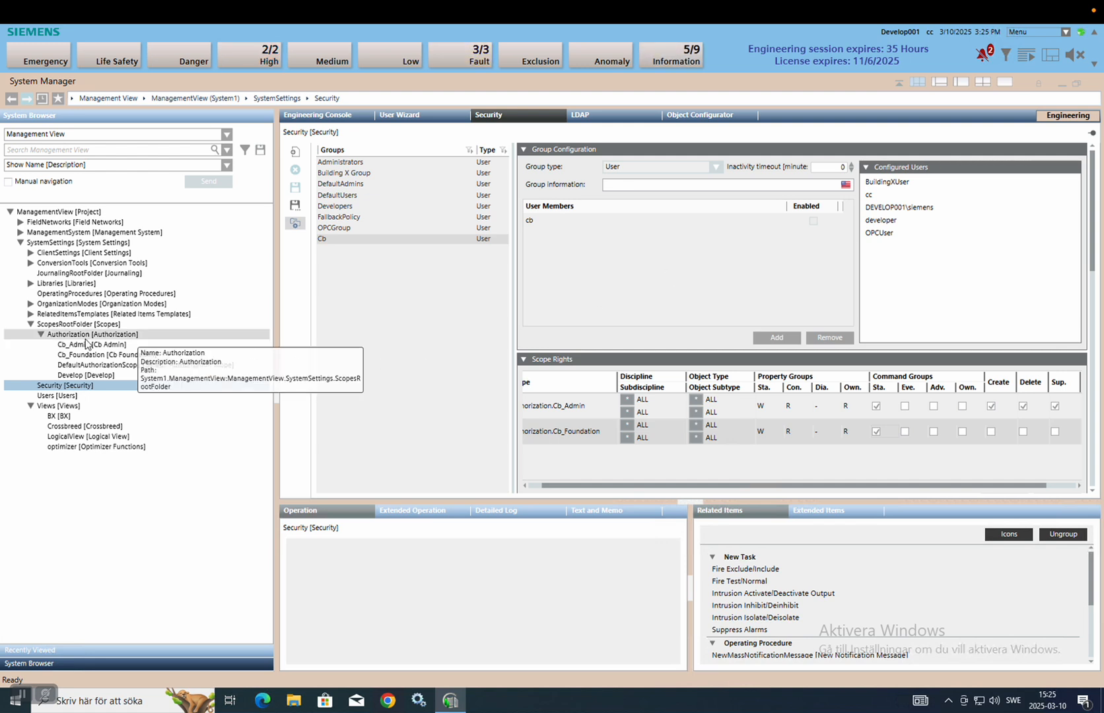
Delete the Logical View Crossbreed include rule from the Cb_Foundation scope.
{"action": "left_click", "coordinate": [107, 356]}
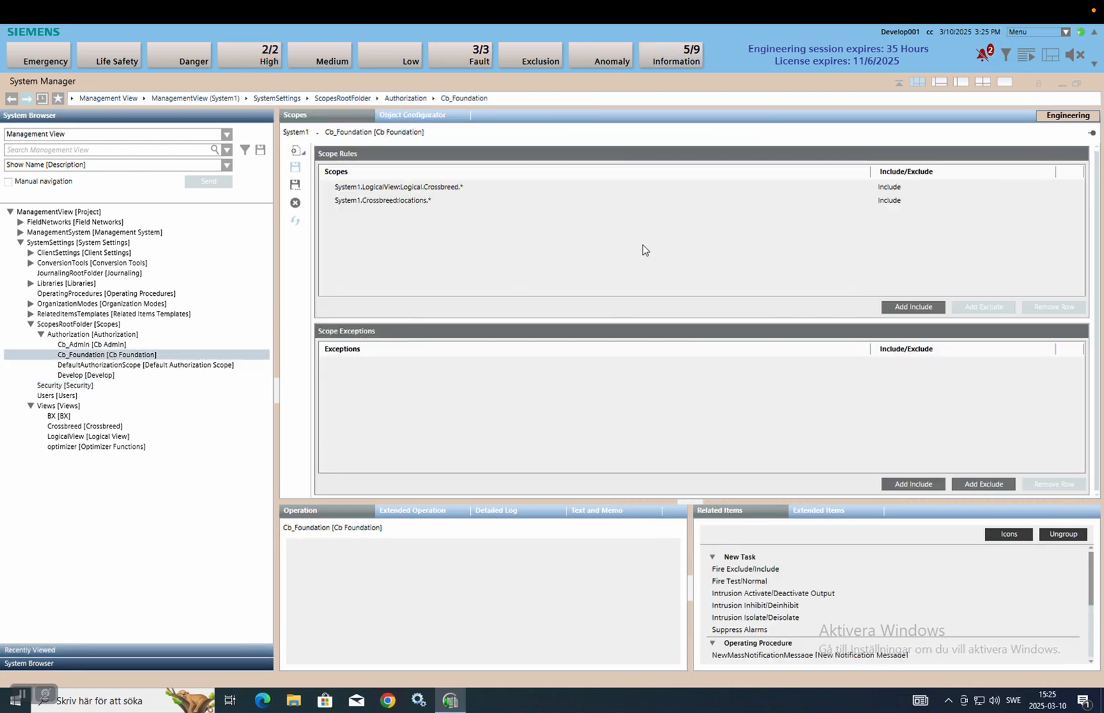
{"action": "left_click", "coordinate": [422, 187]}
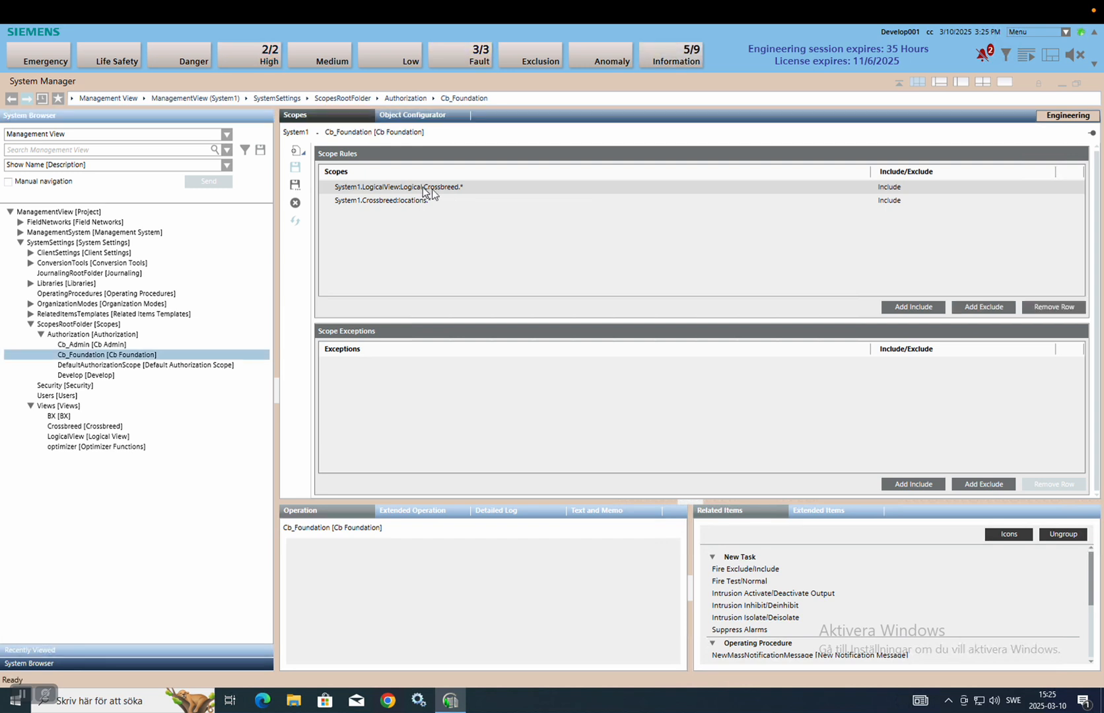
{"action": "left_click", "coordinate": [1050, 307]}
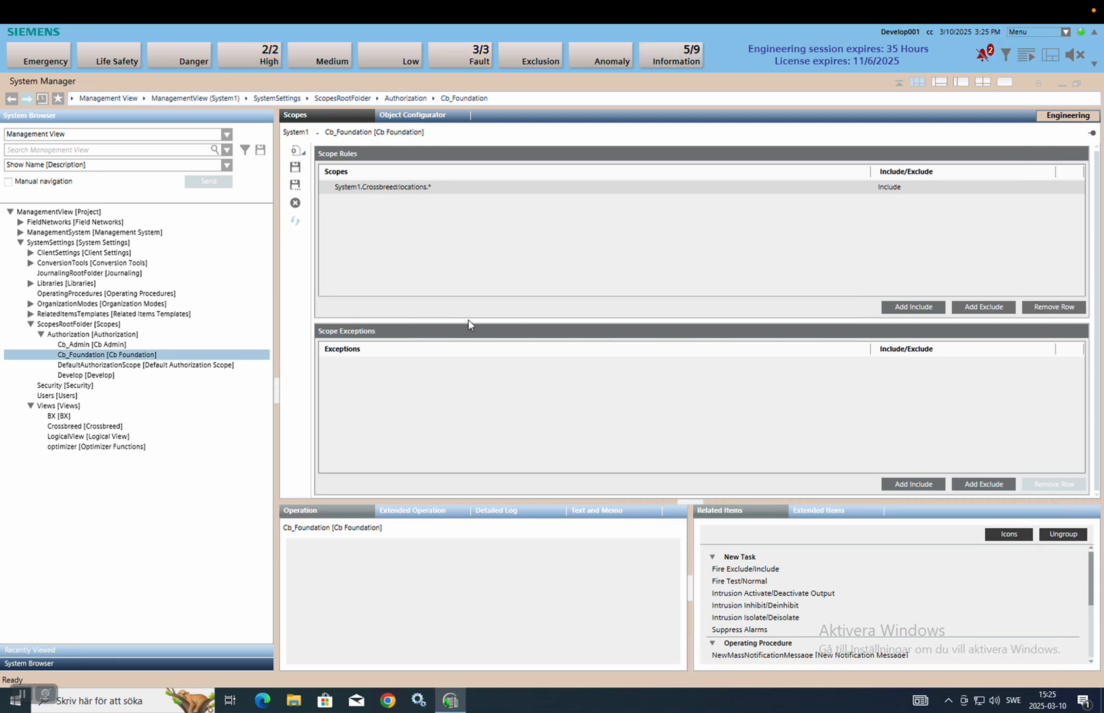
{"action": "left_click", "coordinate": [153, 139]}
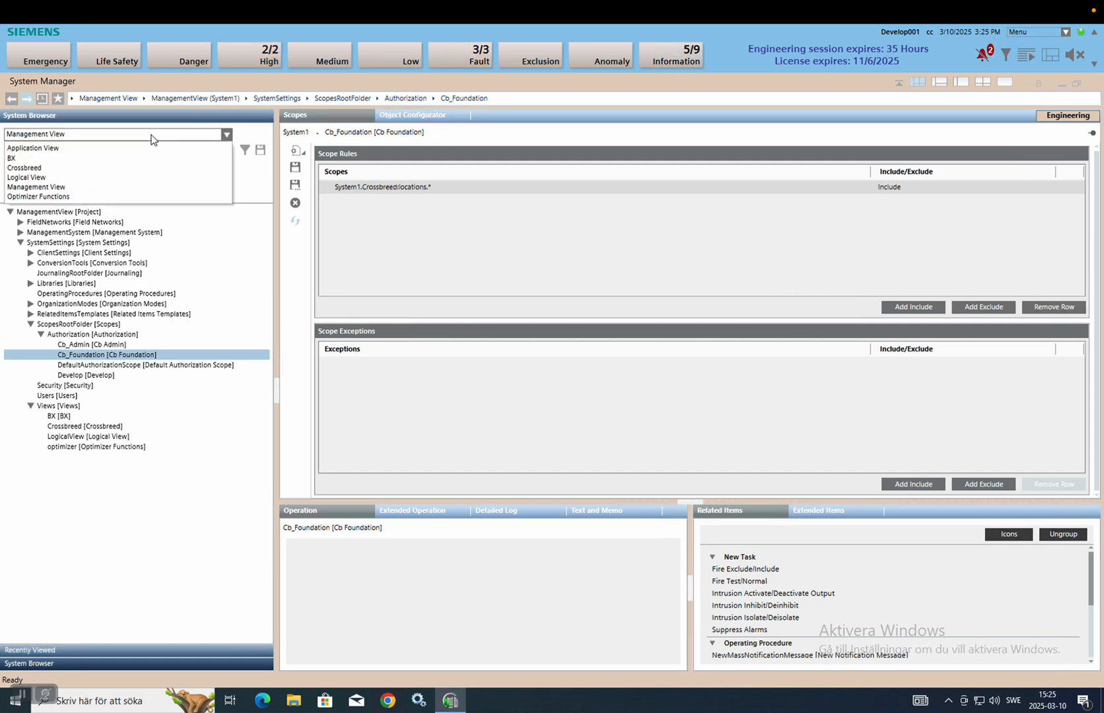
{"action": "left_click", "coordinate": [92, 177]}
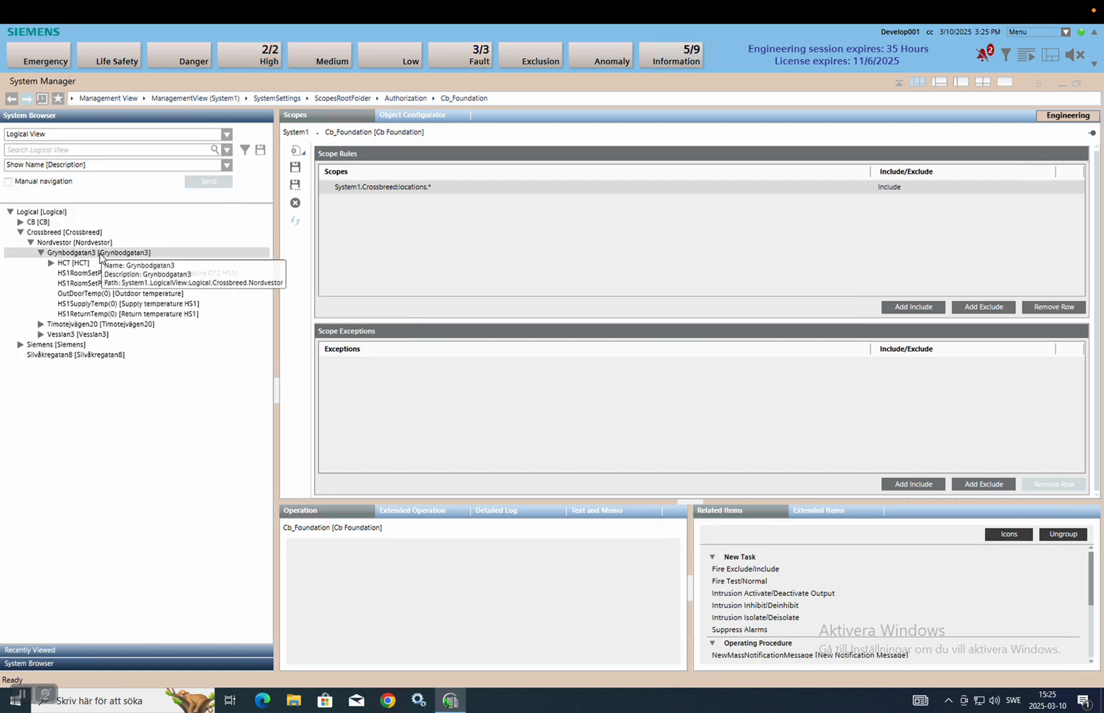
{"action": "left_click_drag", "start_coordinate": [81, 254], "coordinate": [475, 217]}
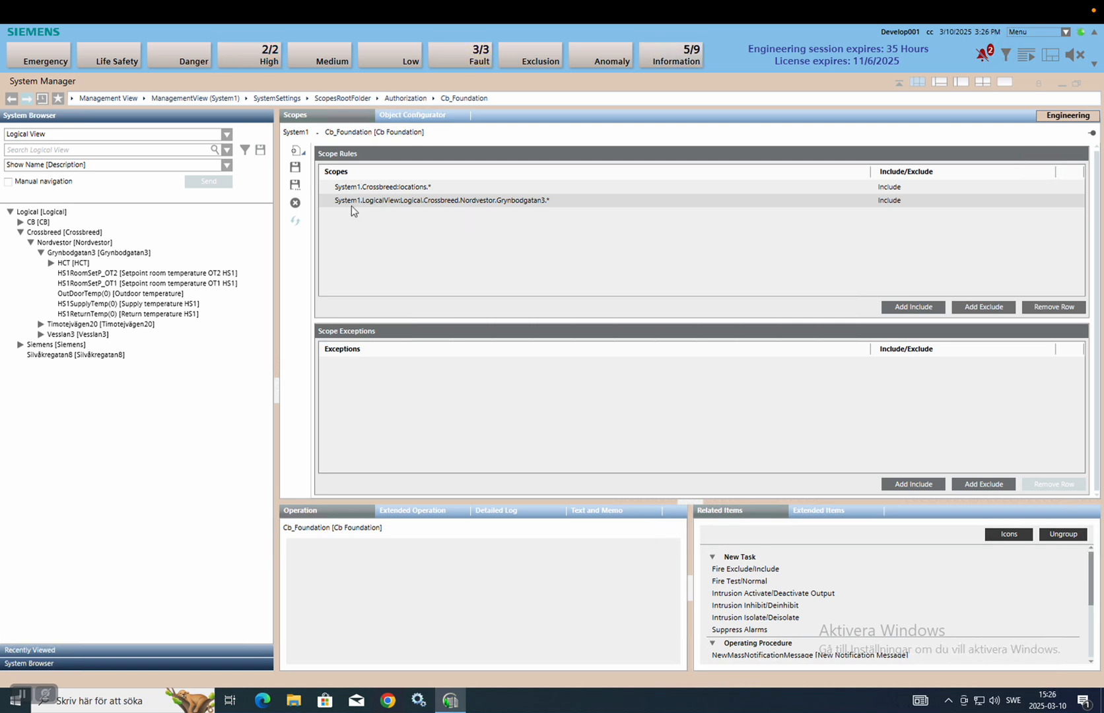
{"action": "left_click", "coordinate": [295, 167]}
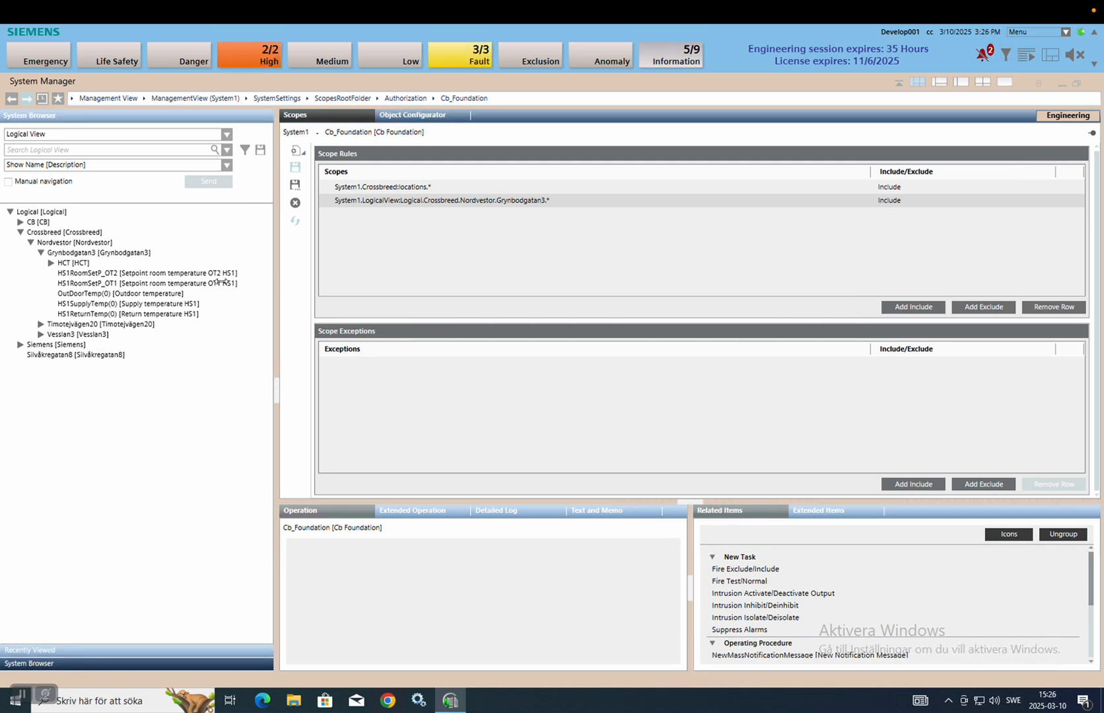
{"action": "left_click_drag", "start_coordinate": [145, 324], "coordinate": [356, 268]}
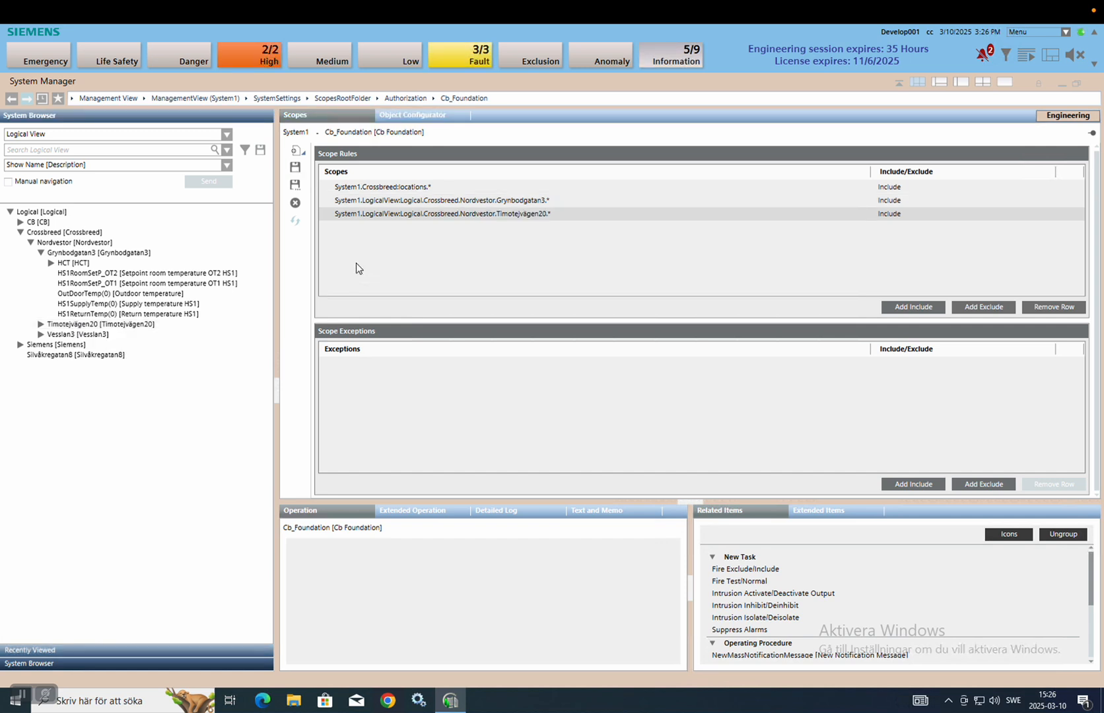
{"action": "left_click_drag", "start_coordinate": [77, 334], "coordinate": [414, 286]}
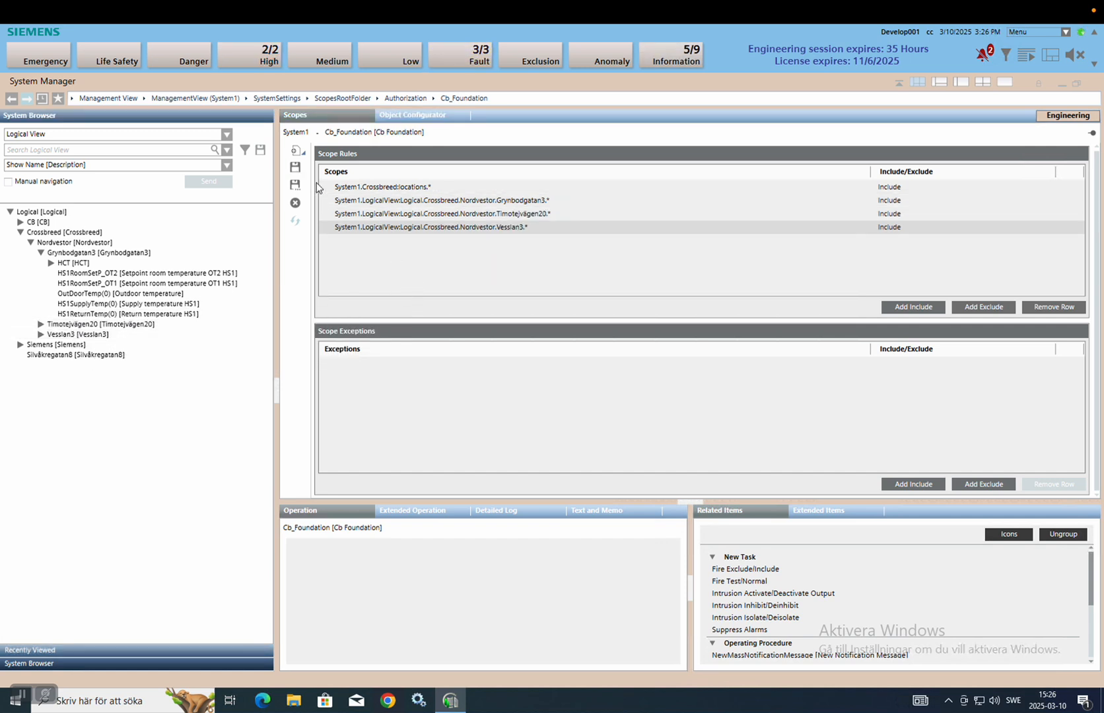
{"action": "left_click", "coordinate": [296, 168]}
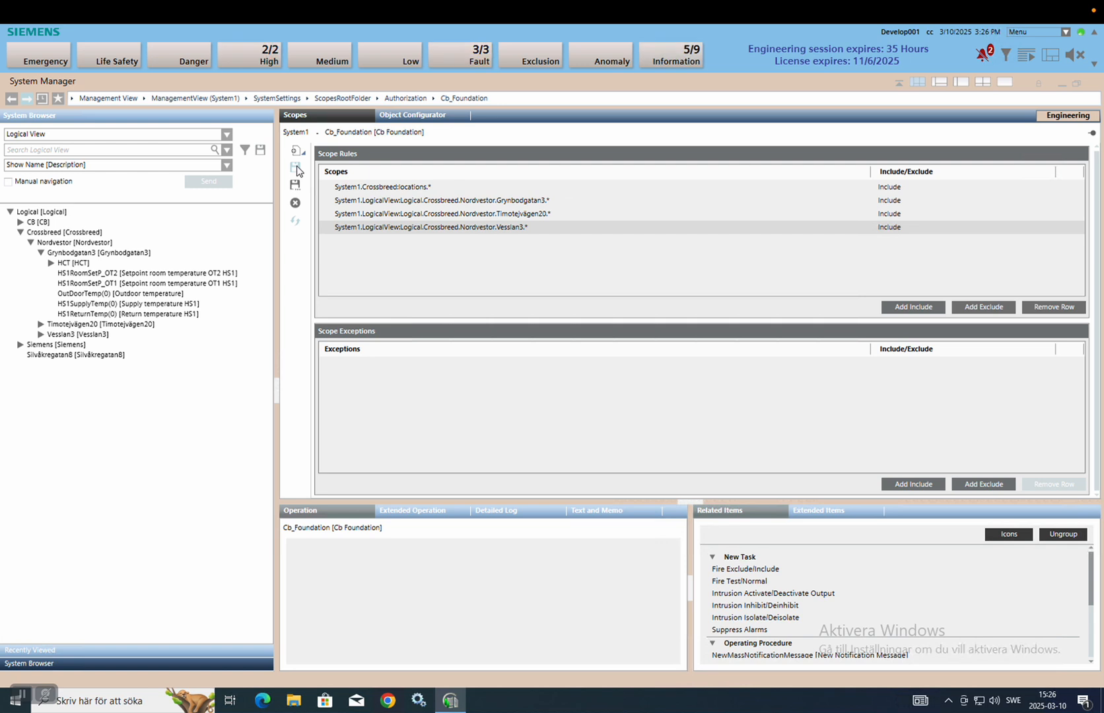
Switch the System Browser to the Crossbreed view and open its locations node.
{"action": "left_click", "coordinate": [130, 137]}
{"action": "left_click", "coordinate": [131, 137]}
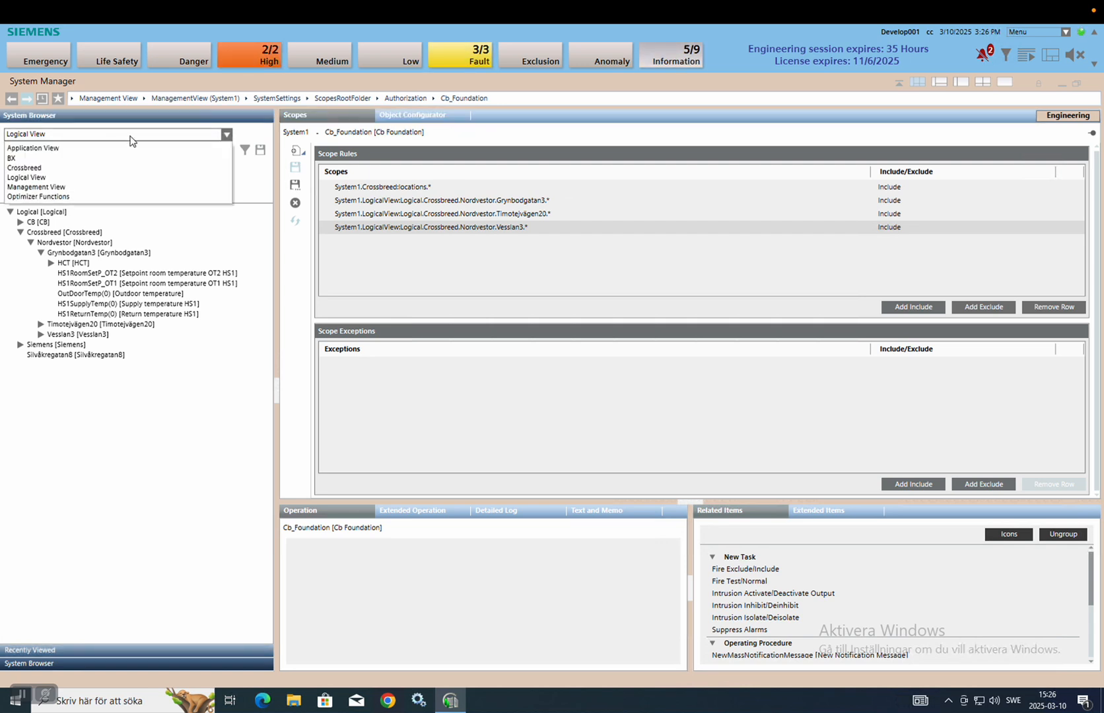
{"action": "left_click", "coordinate": [78, 169]}
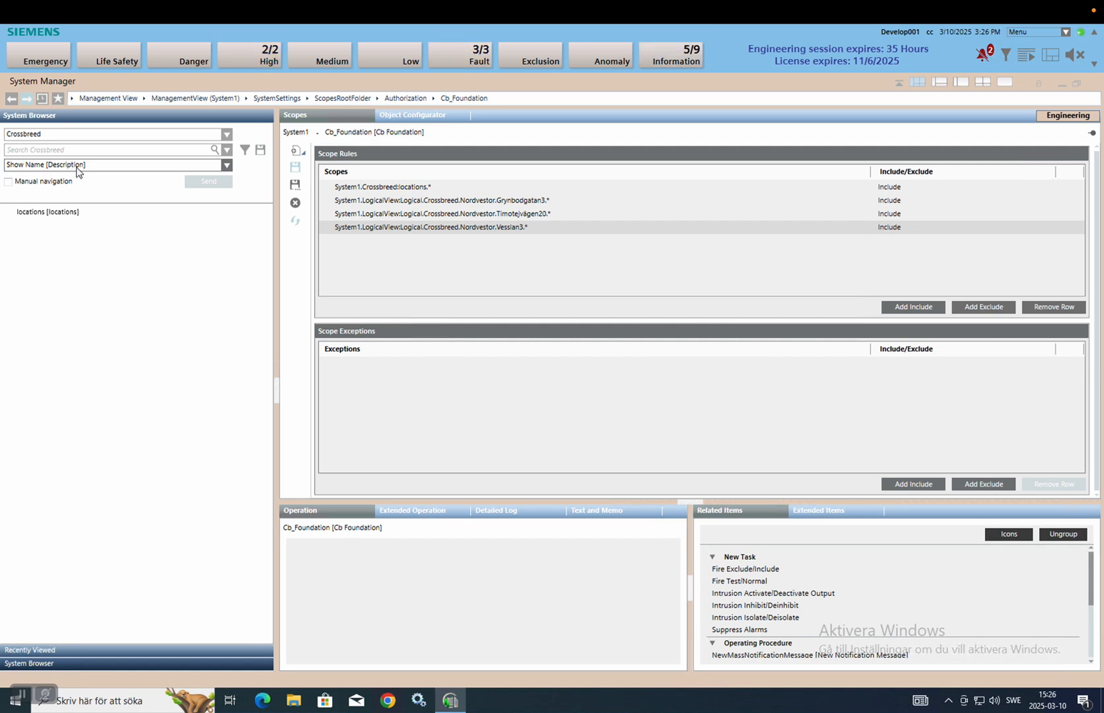
{"action": "left_click", "coordinate": [68, 211]}
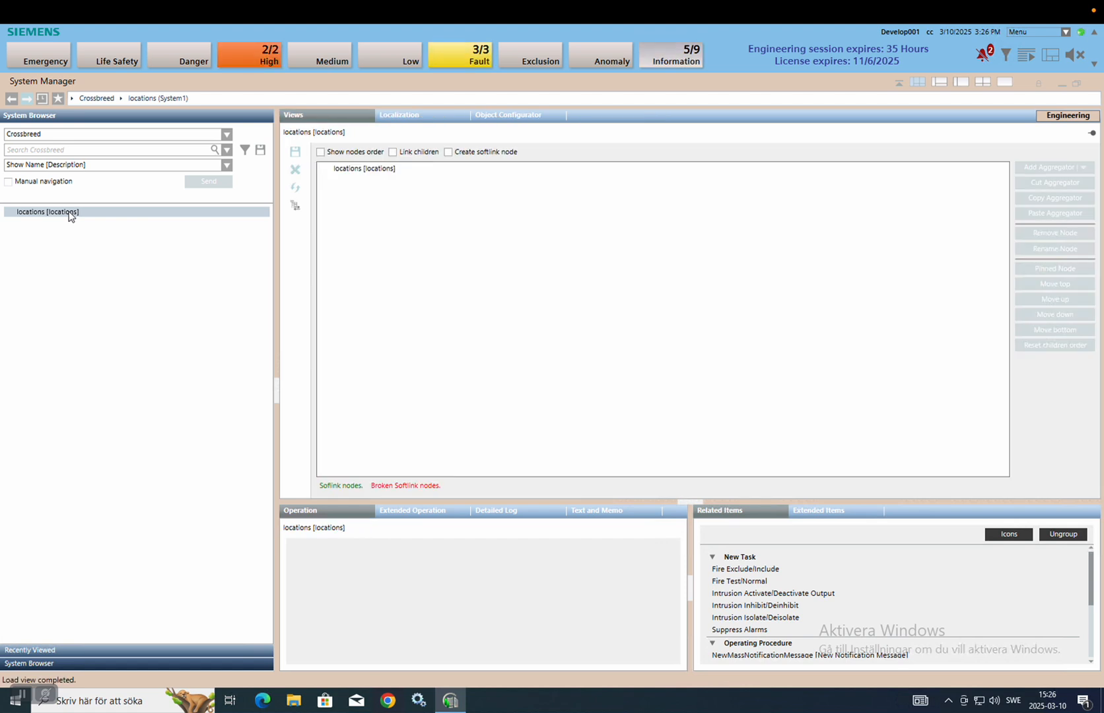
Return the browser to Logical View with the Crossbreed branch collapsed.
{"action": "left_click", "coordinate": [98, 132]}
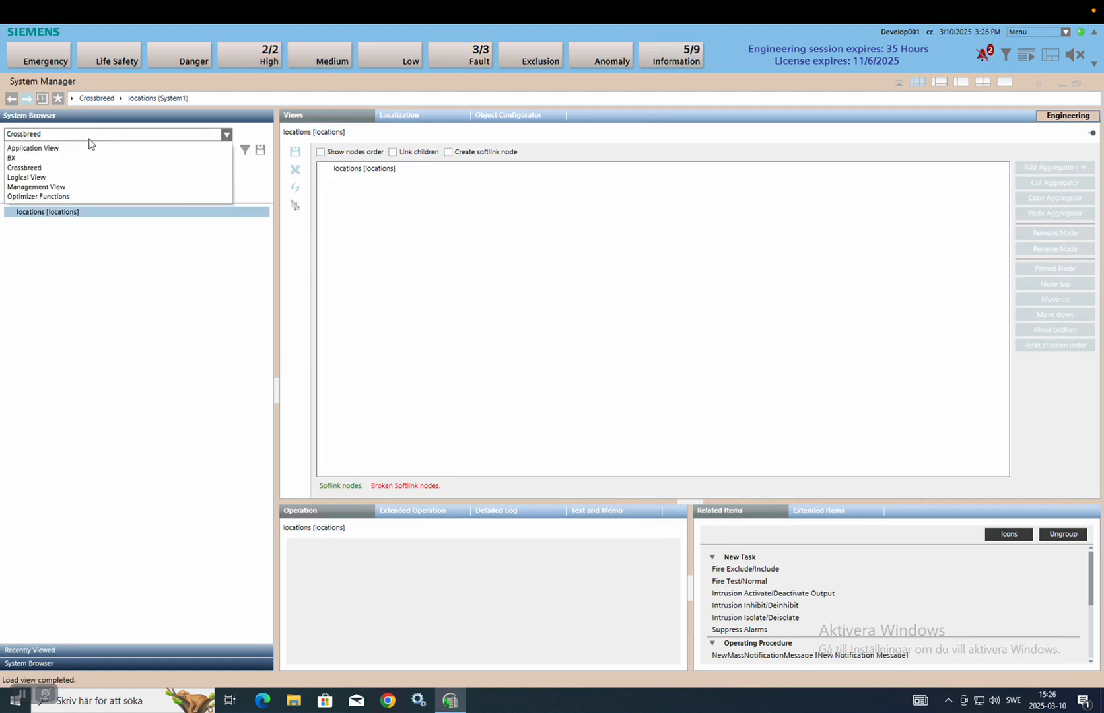
{"action": "left_click", "coordinate": [67, 176]}
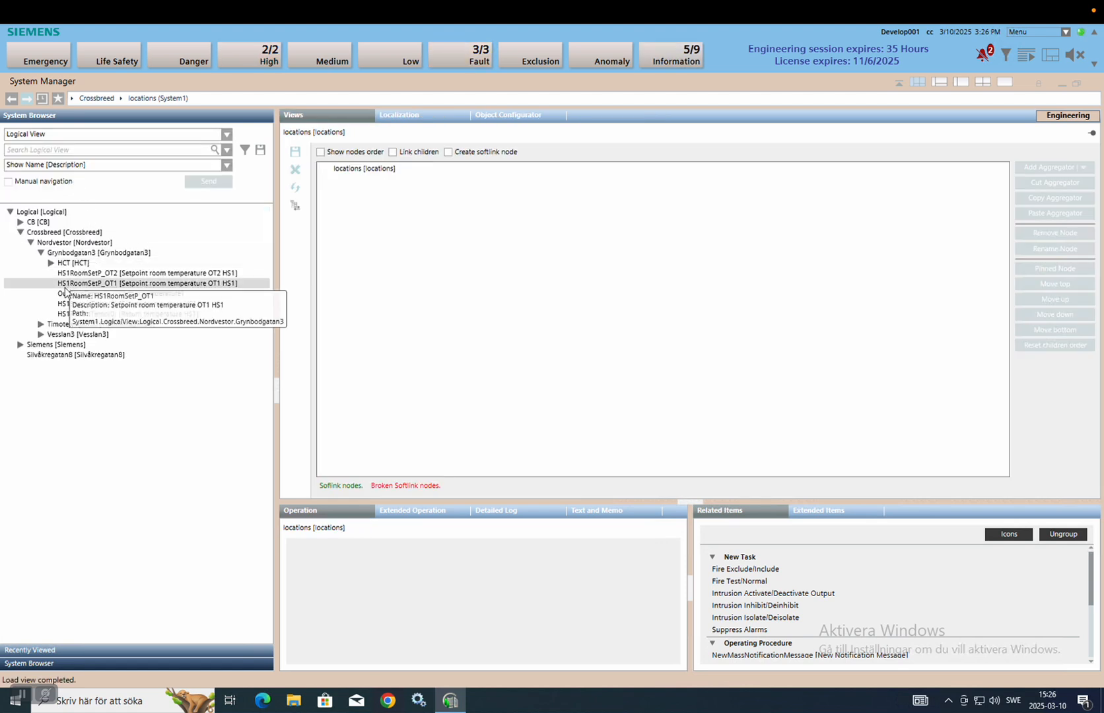
{"action": "left_click", "coordinate": [21, 232]}
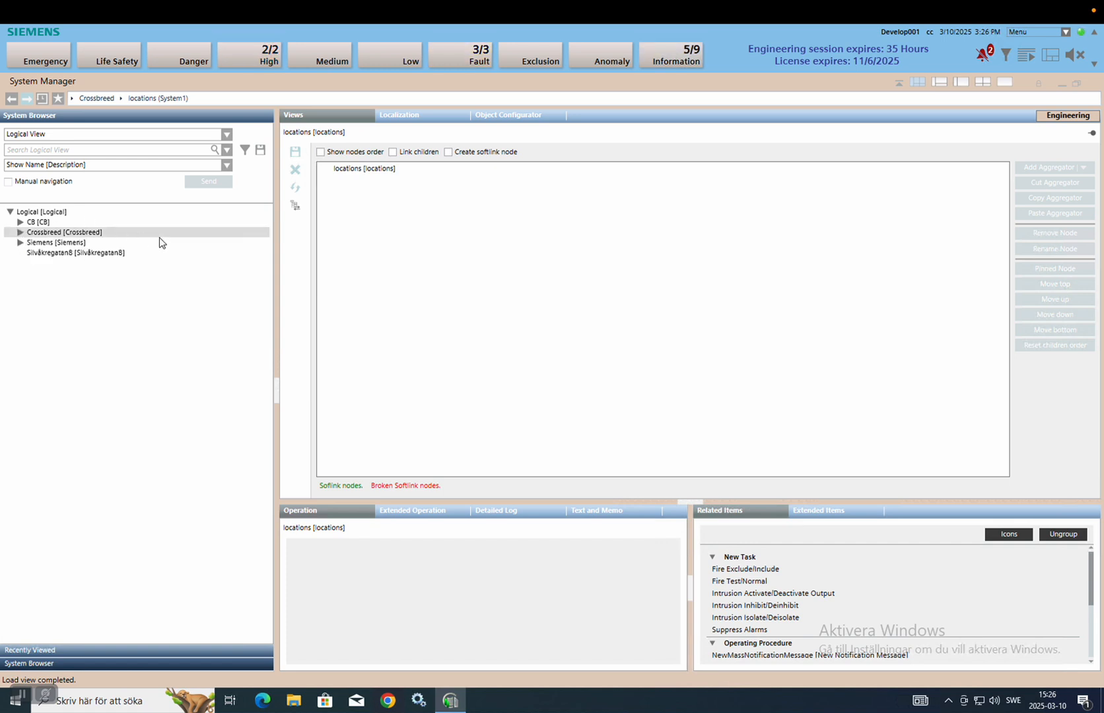
{"action": "mouse_move", "coordinate": [680, 13]}
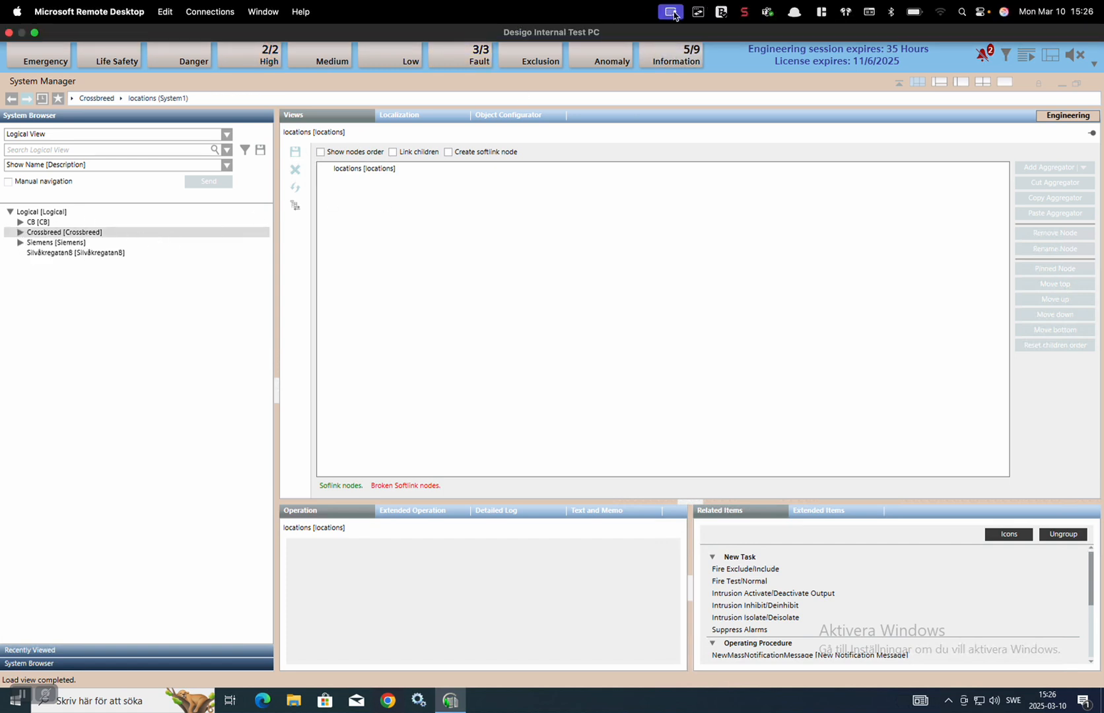